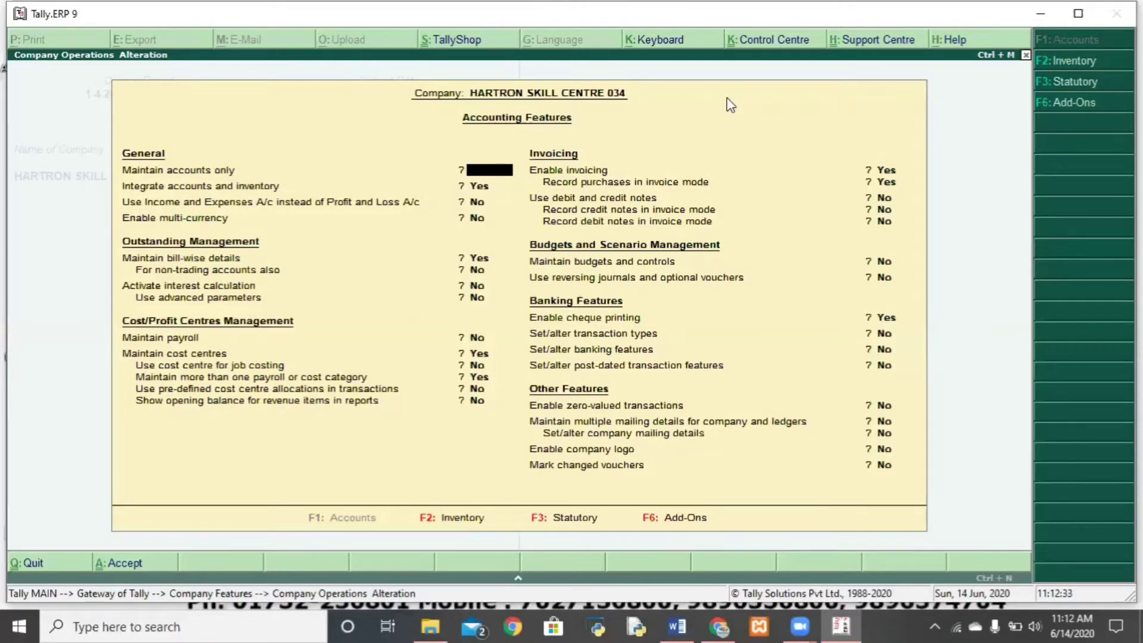
Back out of Accounting Features, decline to quit, and move through the Gateway of Tally menu
key("Escape")
key("Escape")
key("Escape")
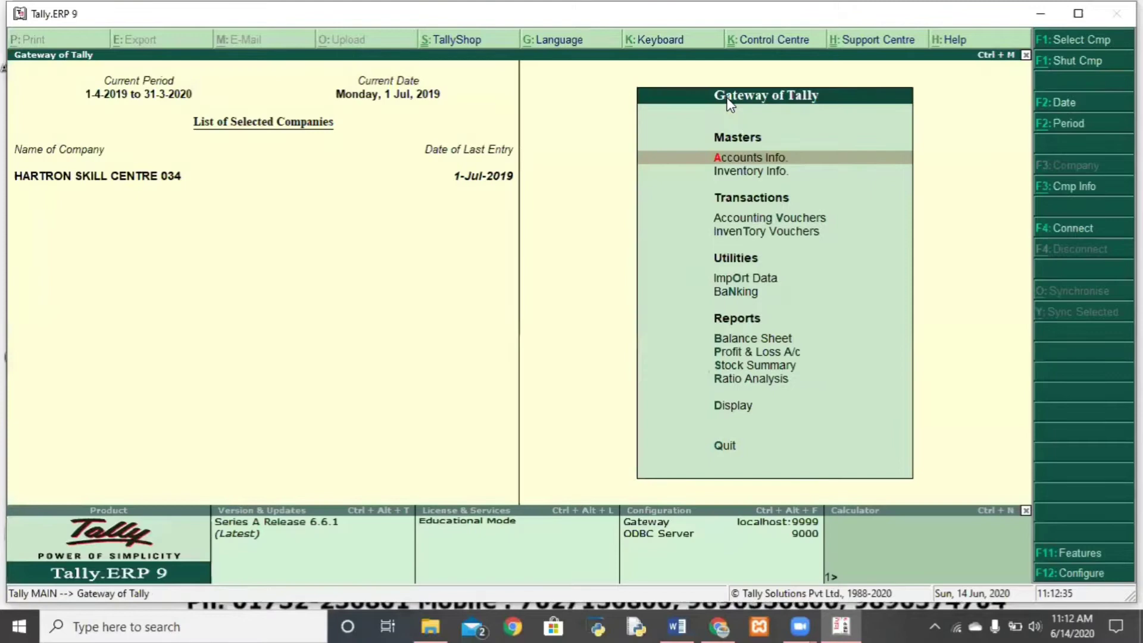
key("Escape")
key("Down")
key("Down")
key("Down")
key("Up")
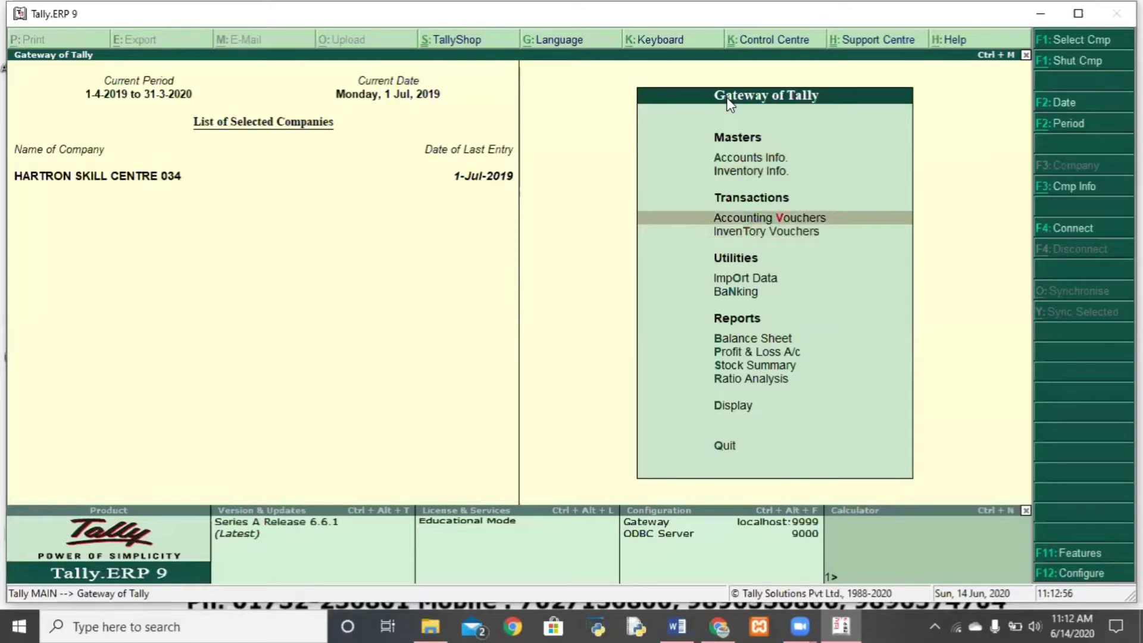
key("Down")
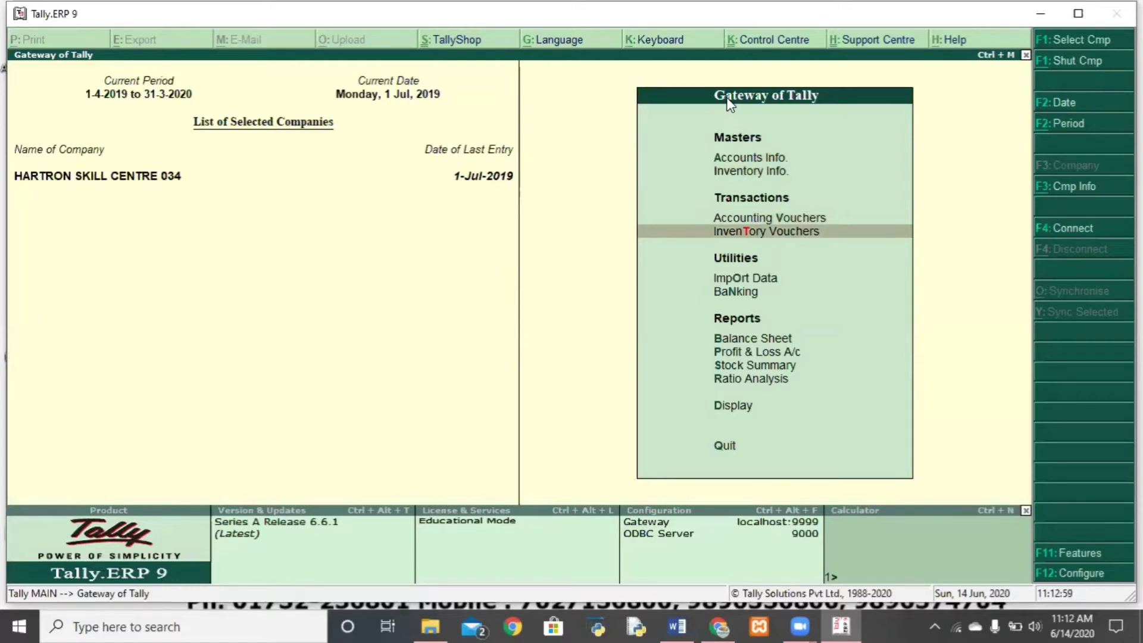
key("Up")
key("Down")
Open Company Features (F11) and review the Accounting, Inventory and Statutory feature pages
key("F11")
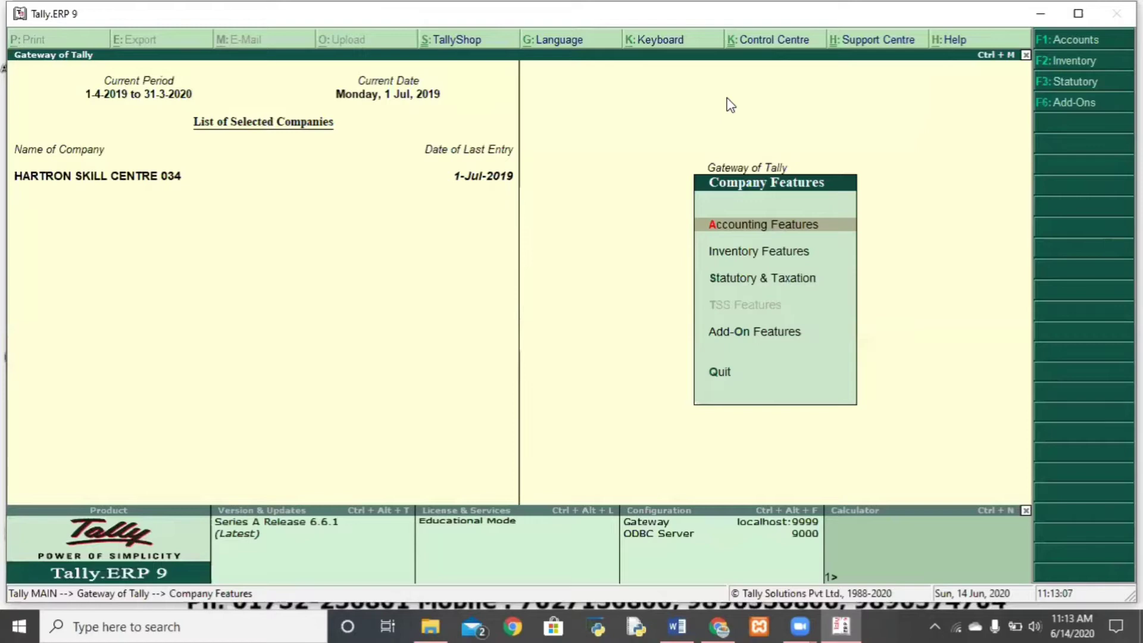
key("Escape")
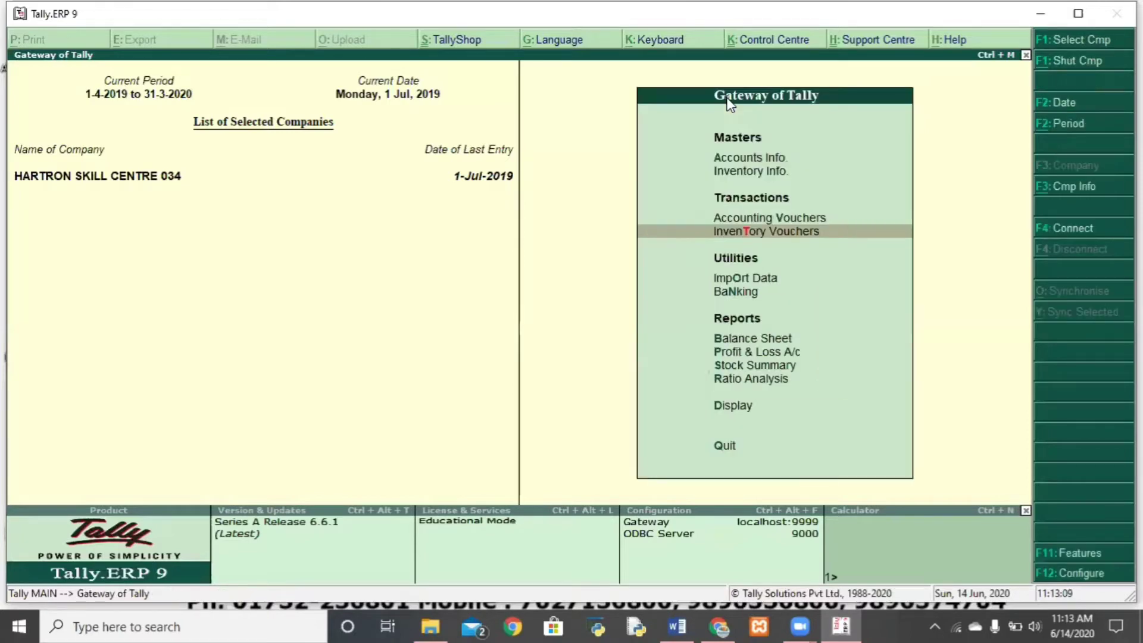
key("F11")
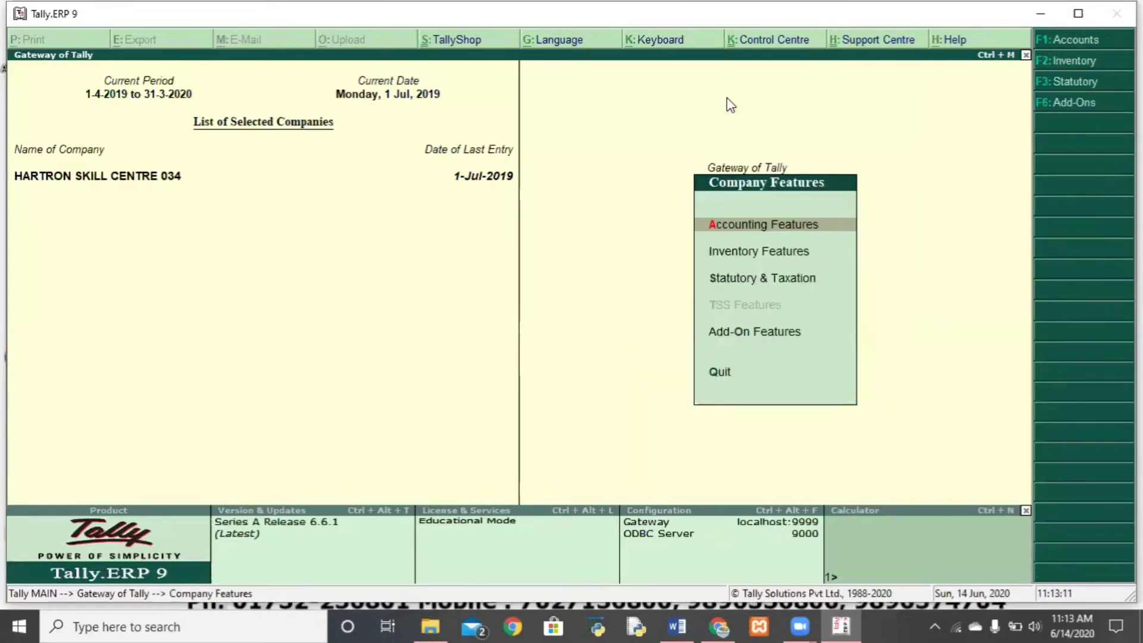
key("Return")
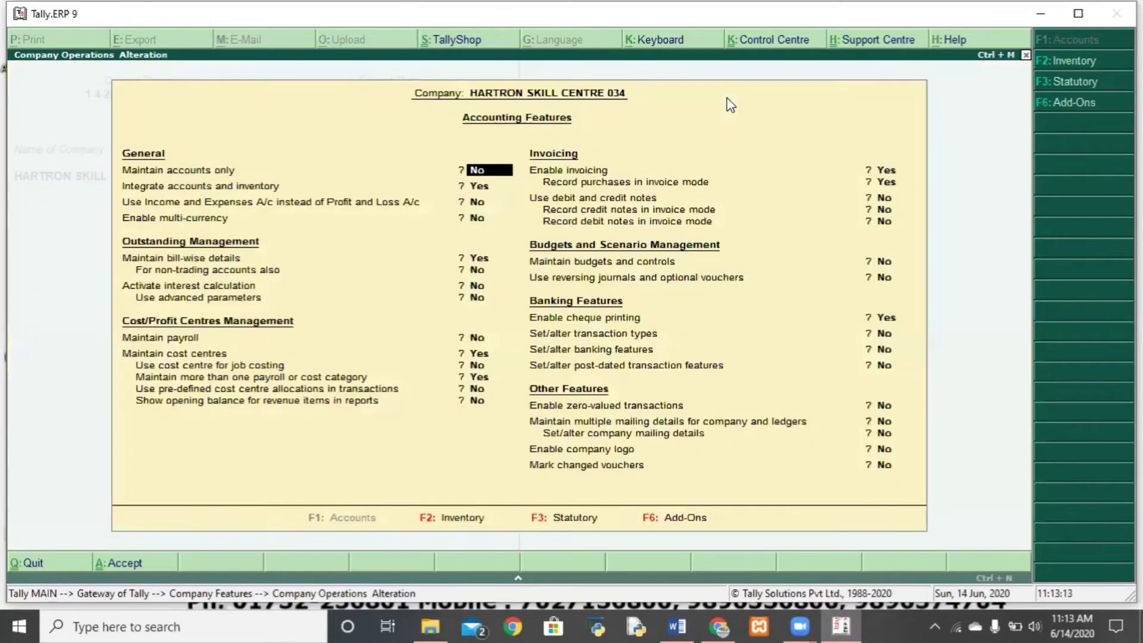
key("F2")
key("F3")
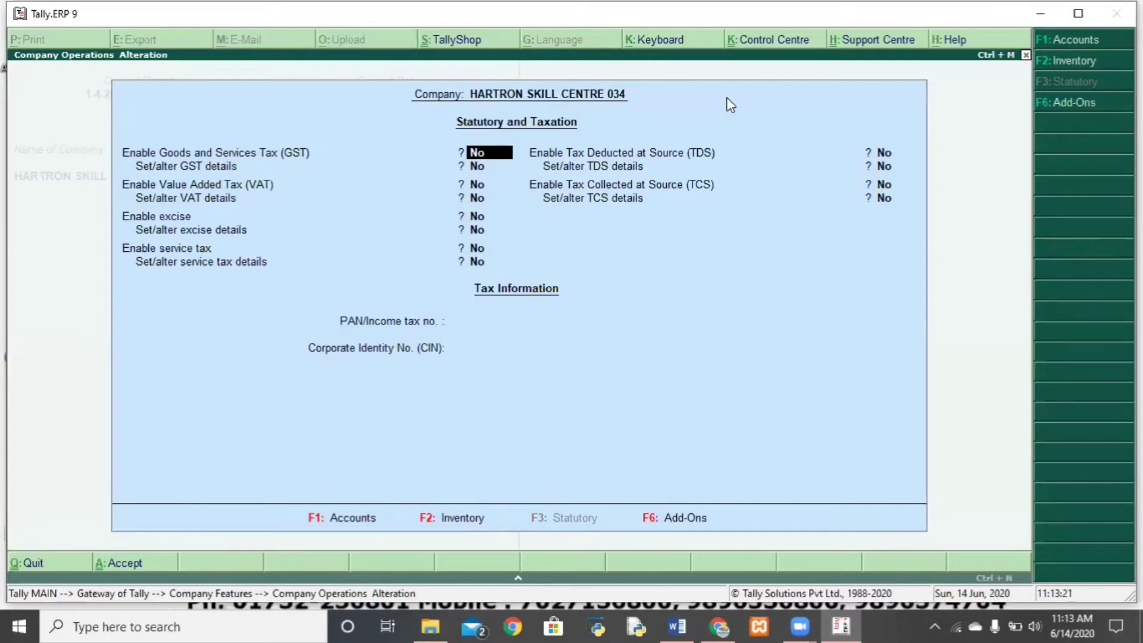
key("F2")
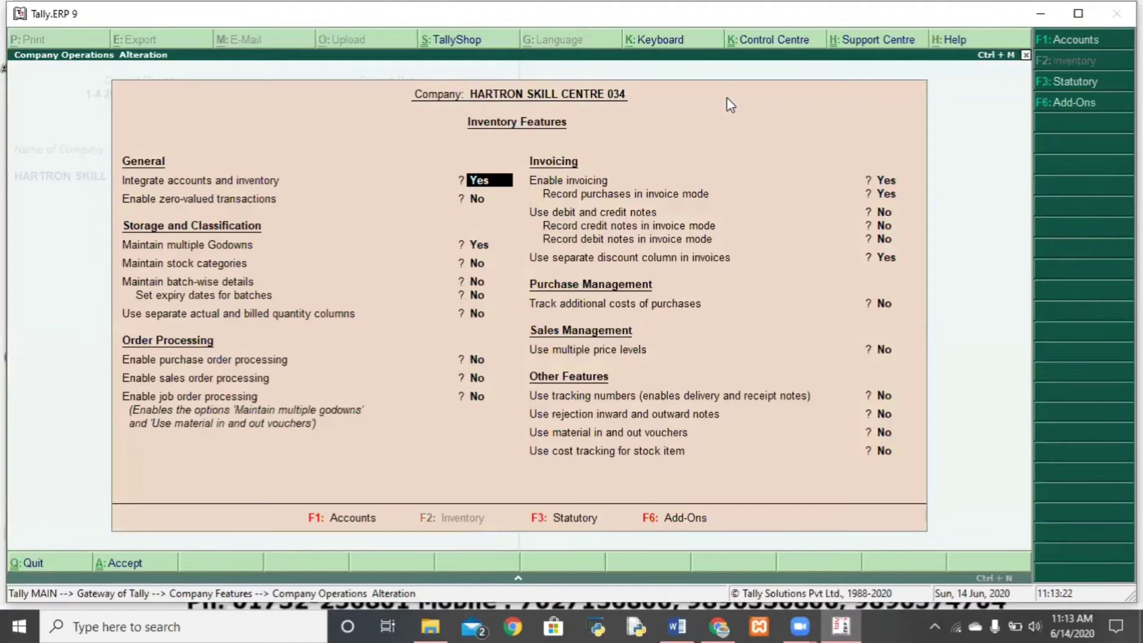
key("Down")
key("Down")
key("Down")
key("Down")
key("F1")
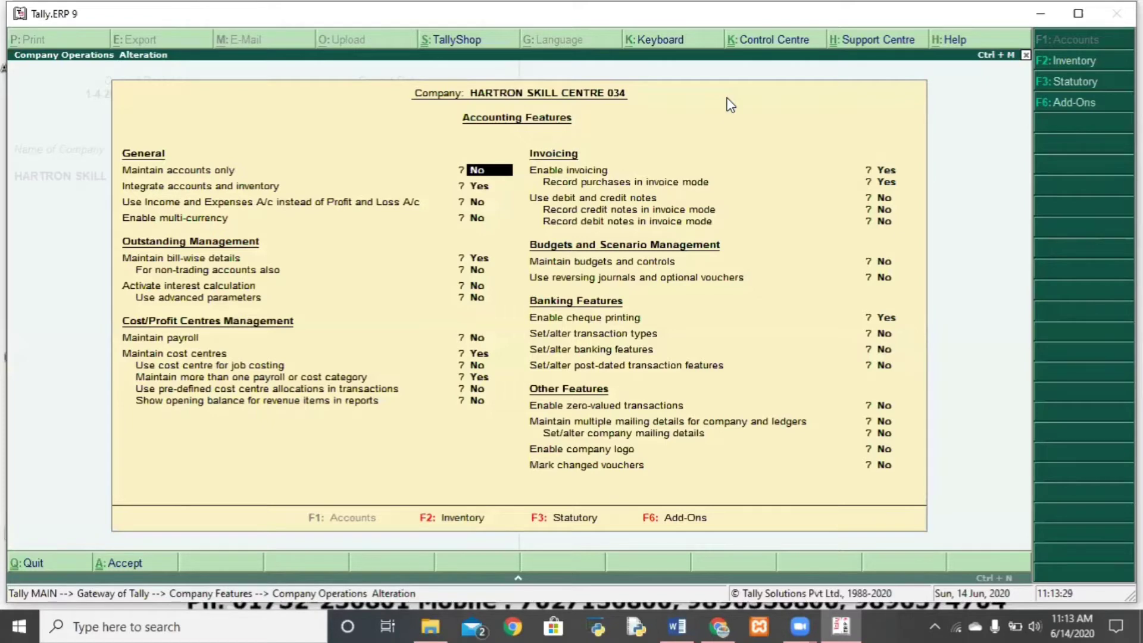
Set Use debit/credit notes, Record credit notes and Record debit notes in invoice mode to Yes
key("F2")
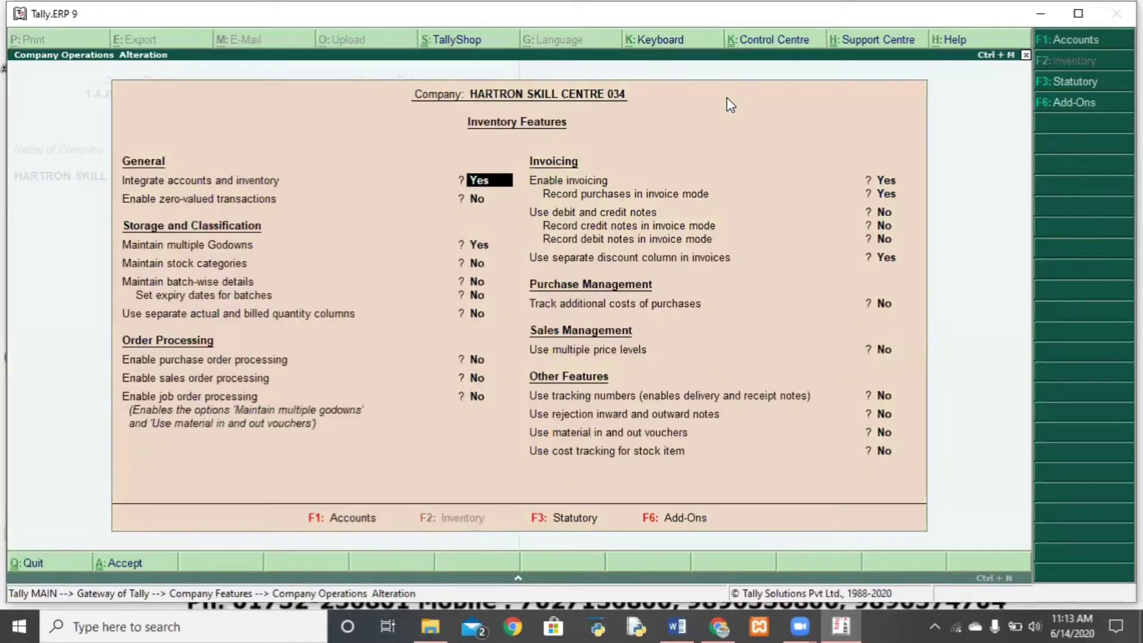
key("Down")
key("Down")
key("Down")
key("Down")
key("Down")
key("Down")
key("Down")
key("Down")
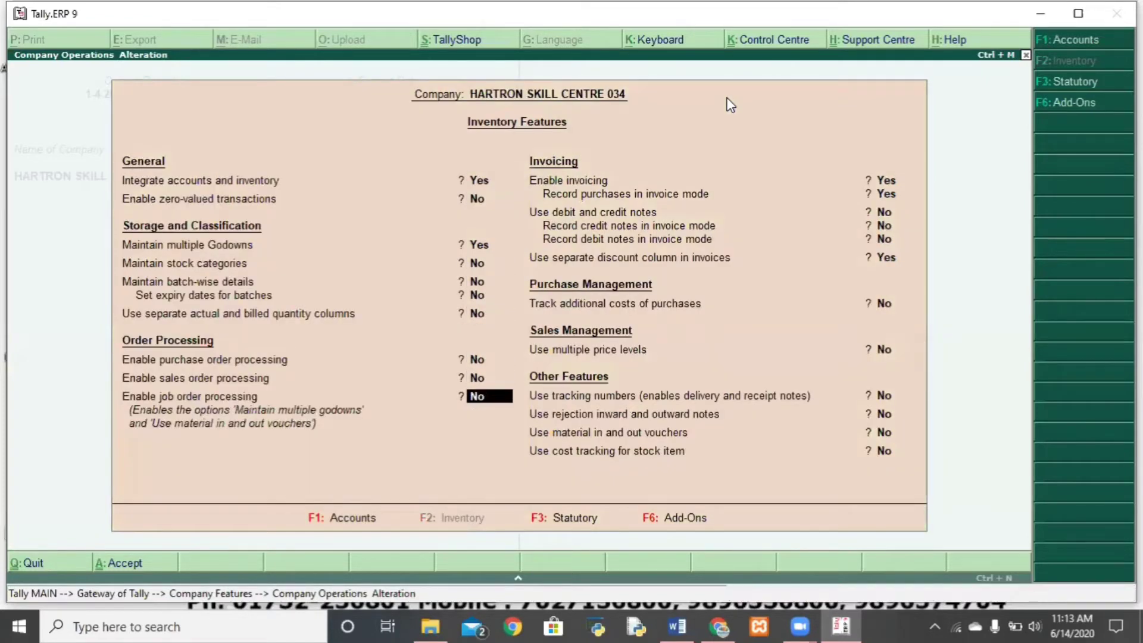
key("Down")
key("Down")
key("Down")
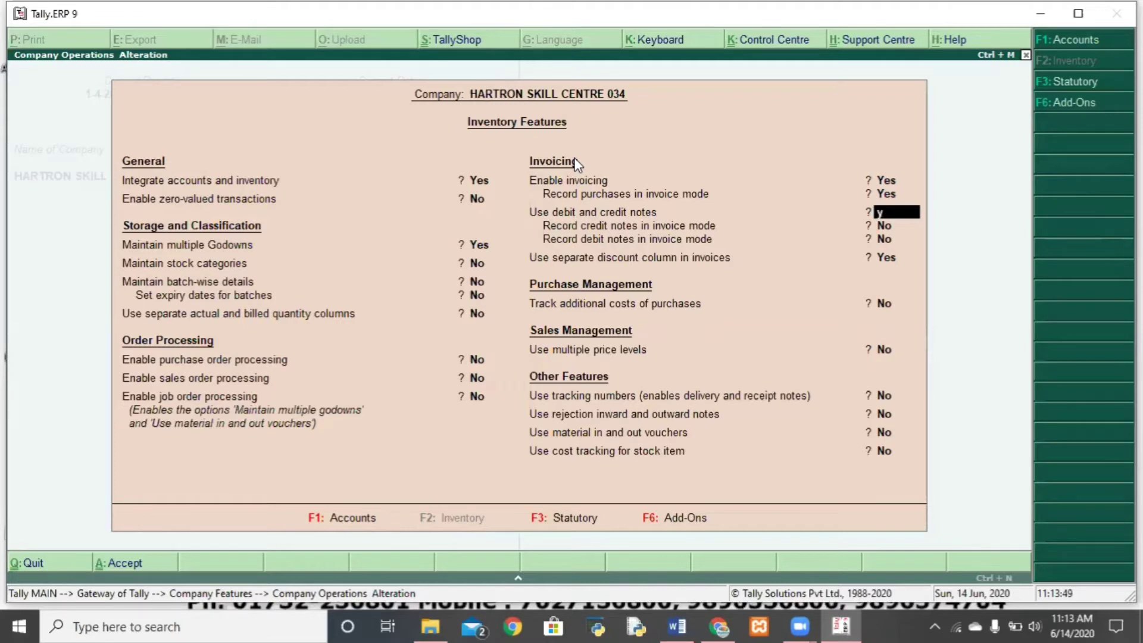
key("y")
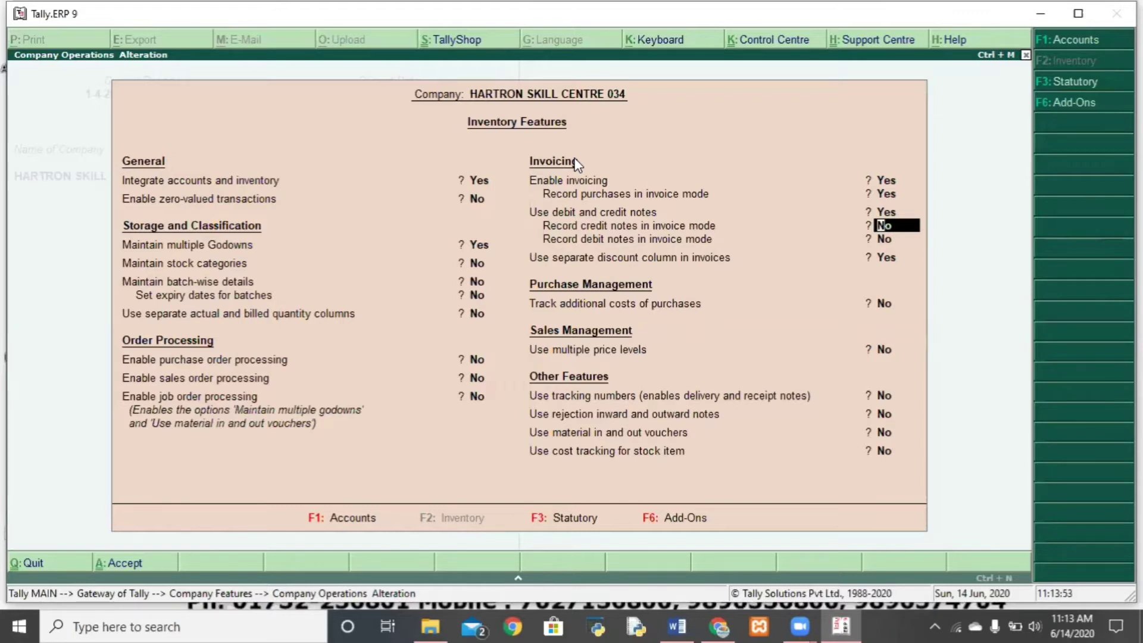
key("y")
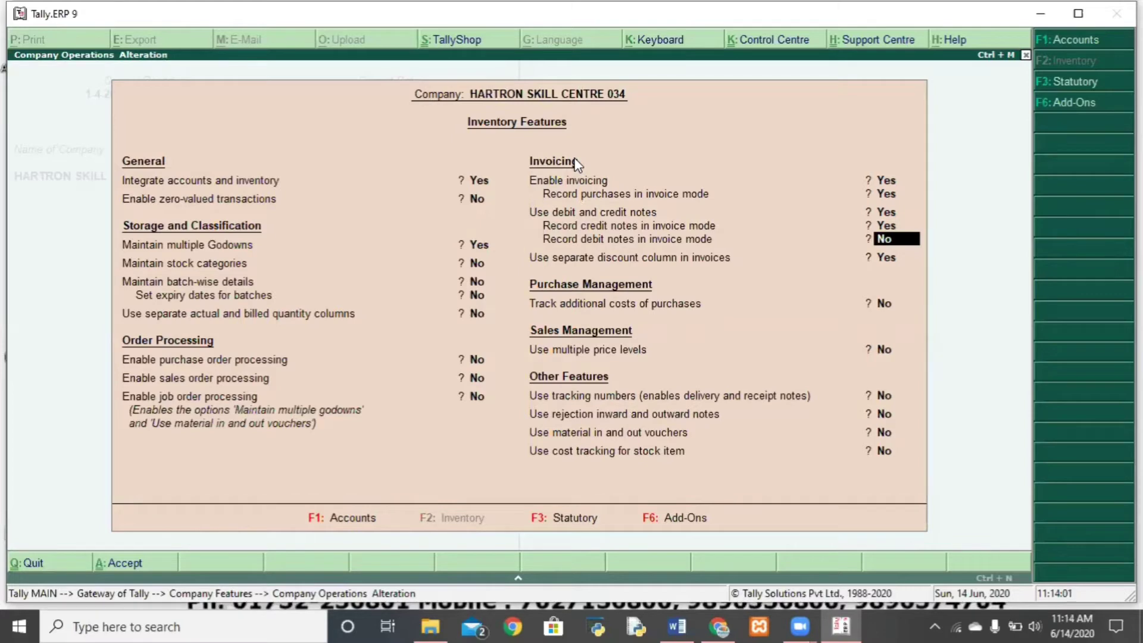
key("Up")
key("Up")
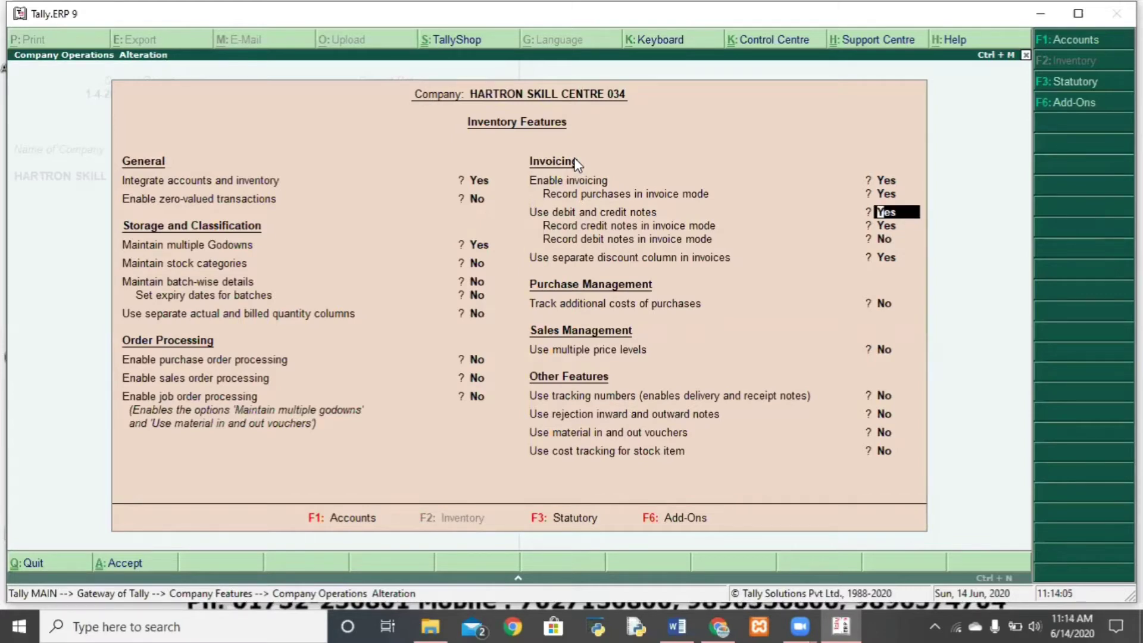
key("Up")
key("Down")
key("Down")
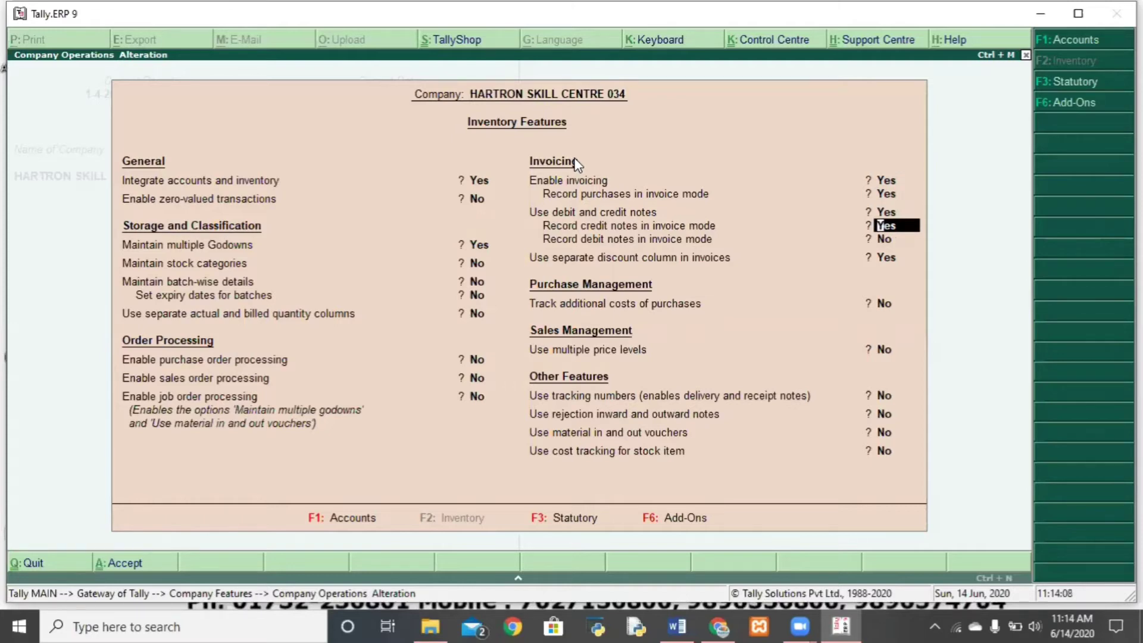
key("Up")
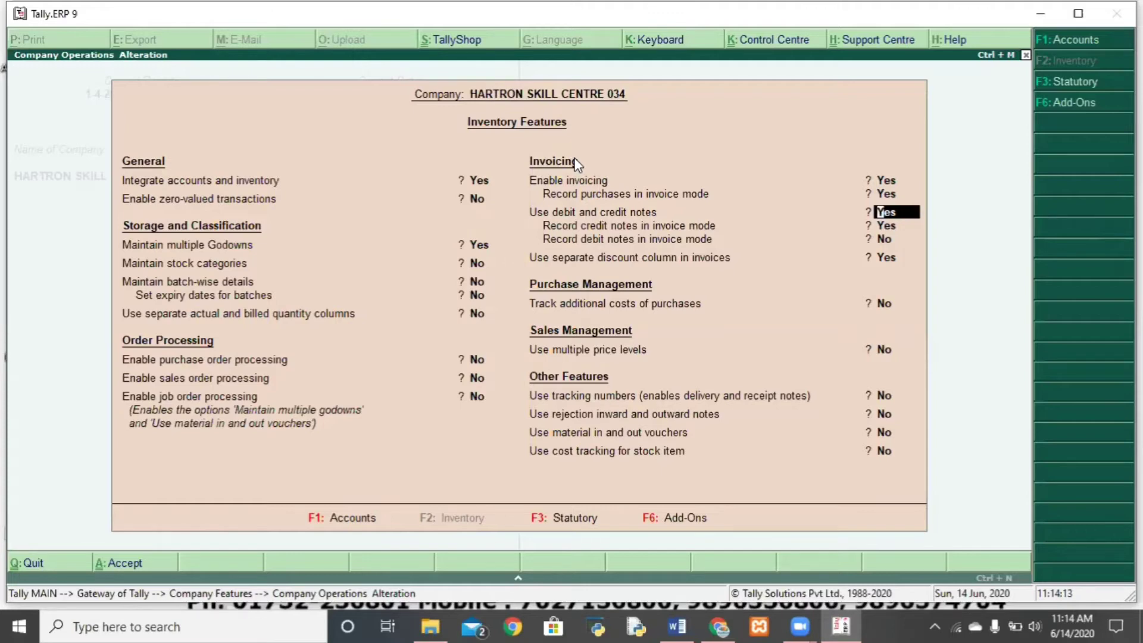
key("Return")
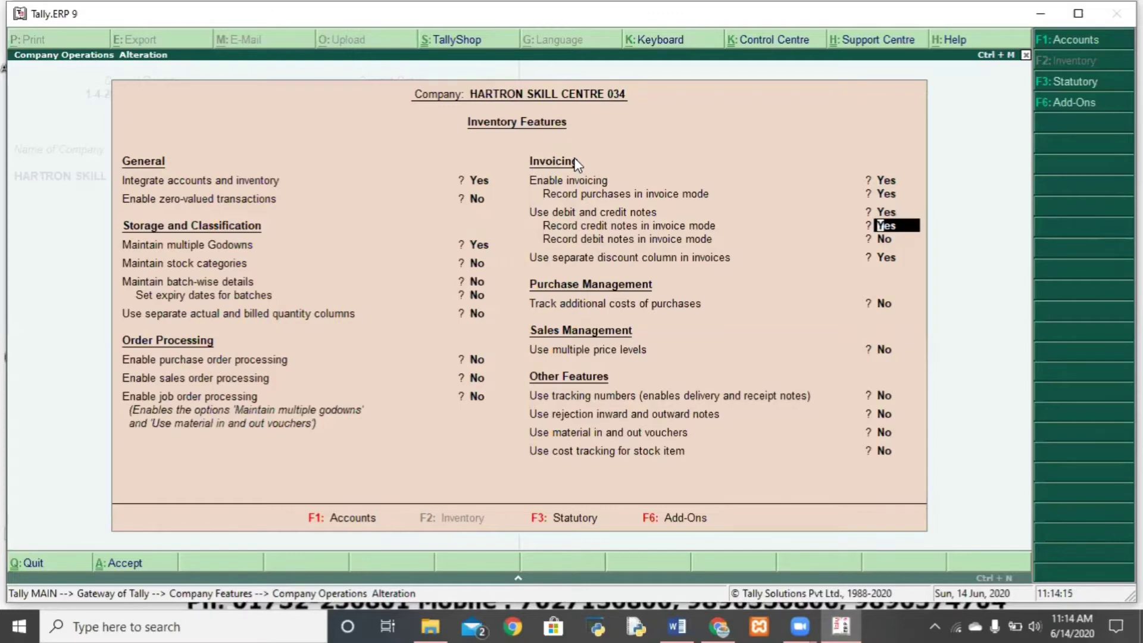
key("Return")
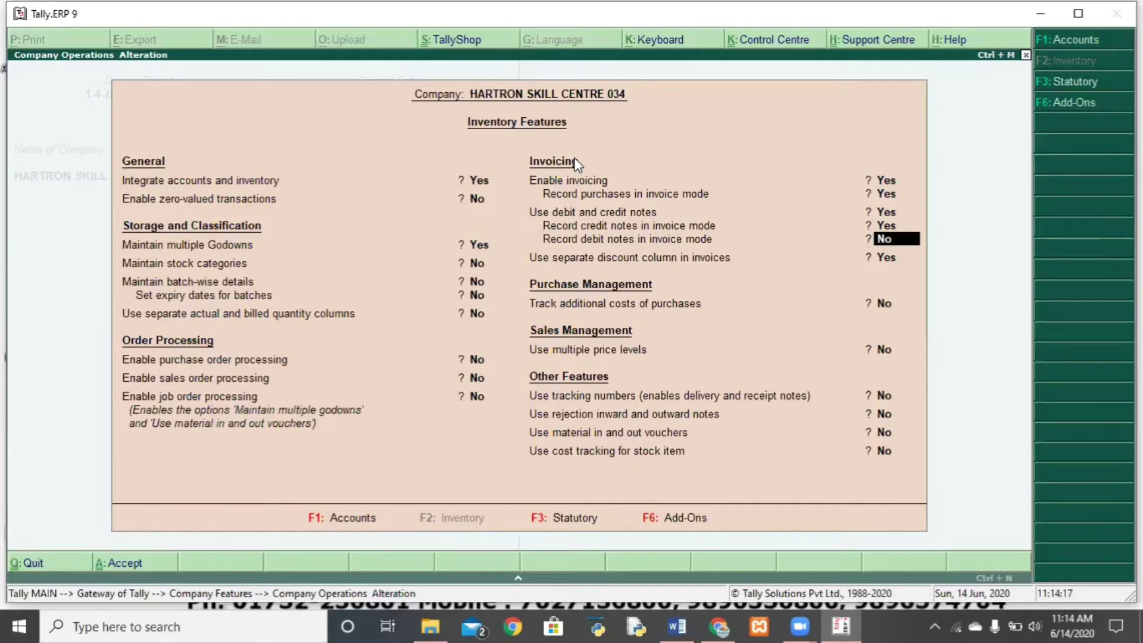
type("y")
key("Return")
key("Return")
key("Return")
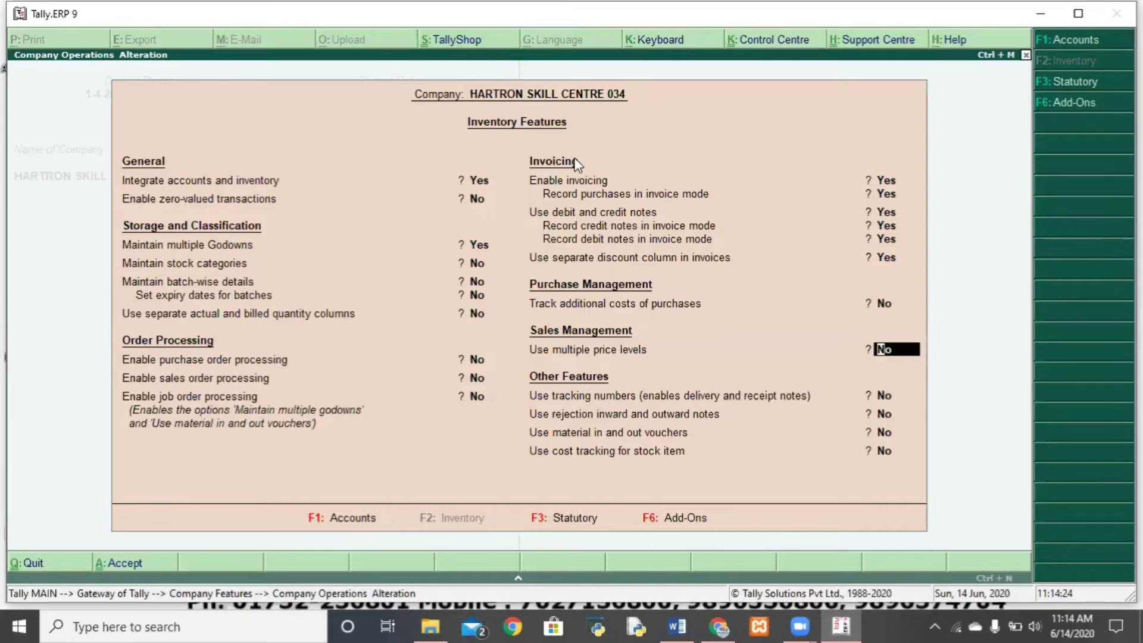
Save the features and open a new Purchase voucher No. 5 dated 1-Jul-2019
key("Escape")
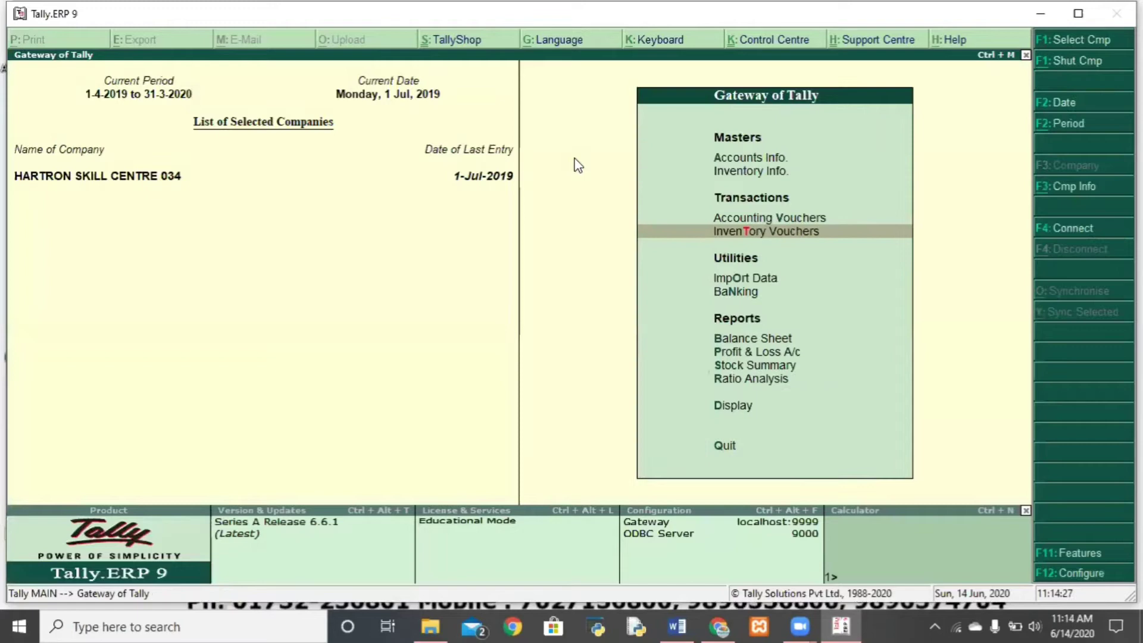
key("Up")
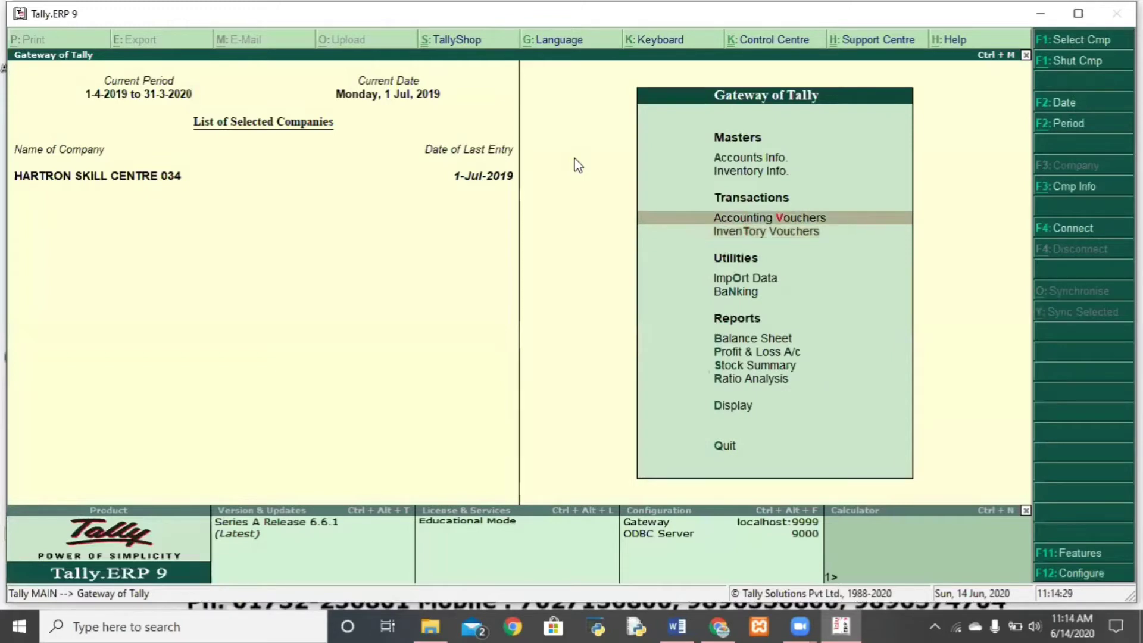
key("Down")
key("Return")
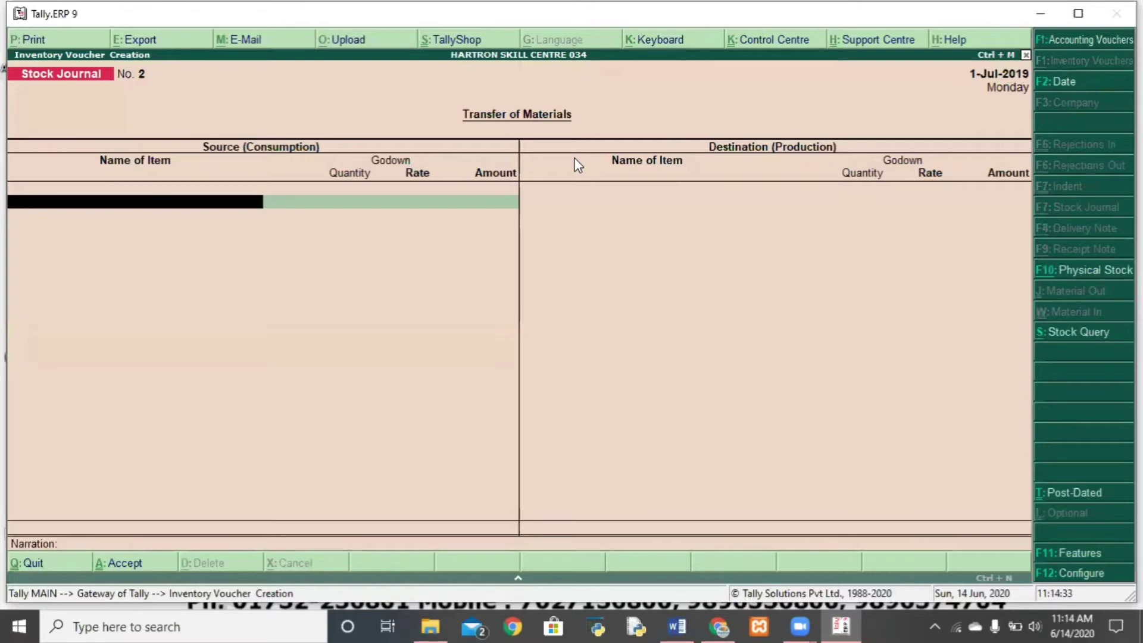
key("F9")
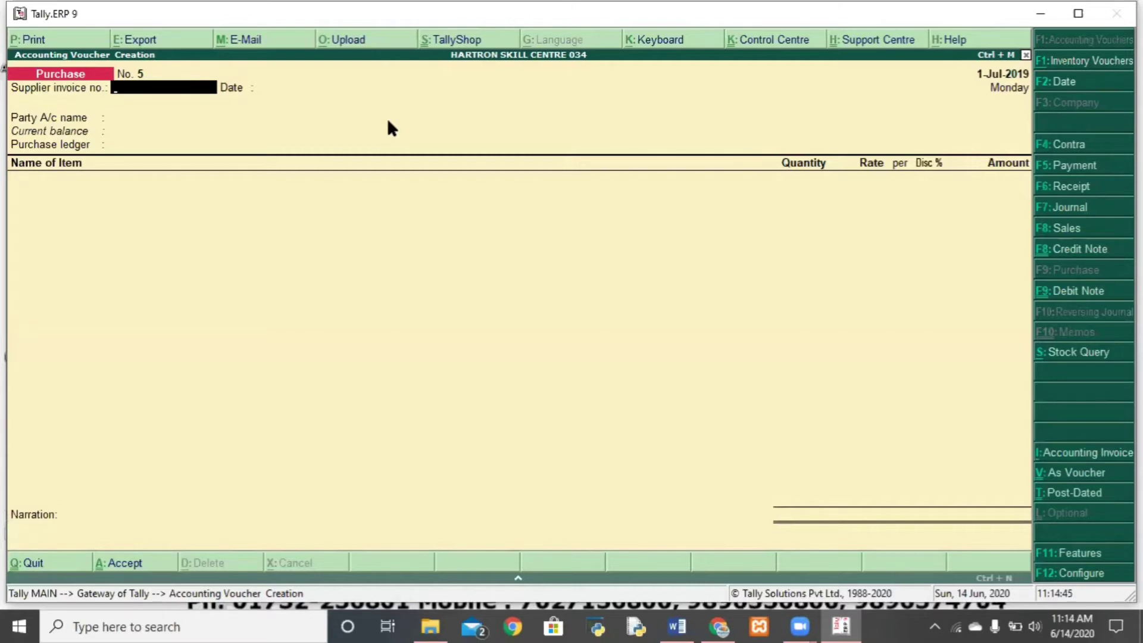
Start Journal voucher No. 1 debiting the Purchase ledger 5000
key("F7")
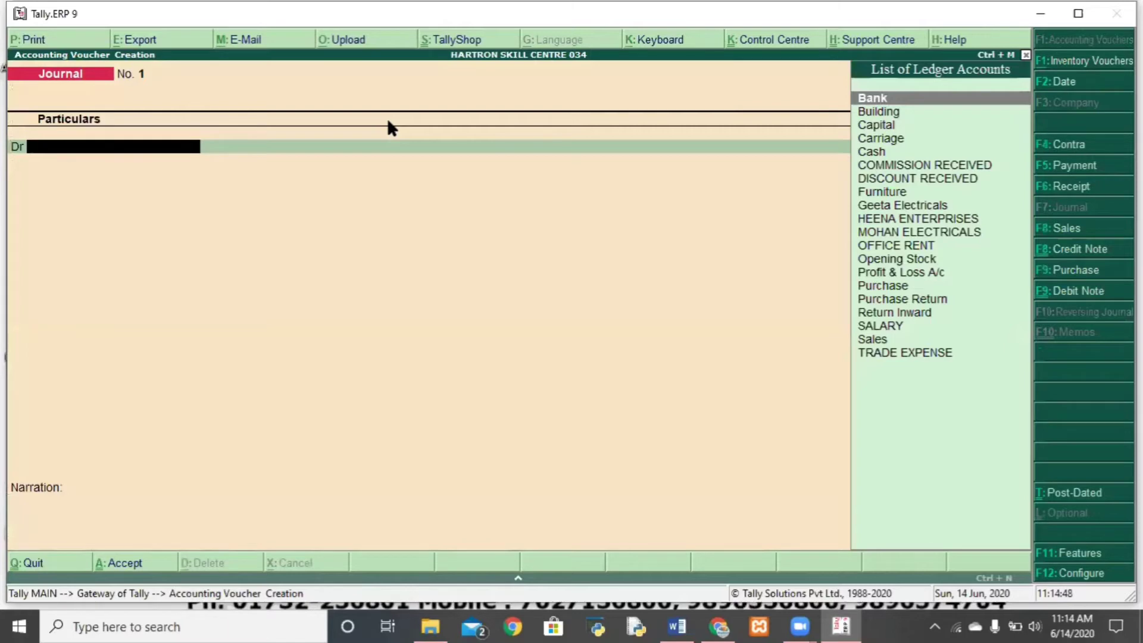
type("p")
key("Down")
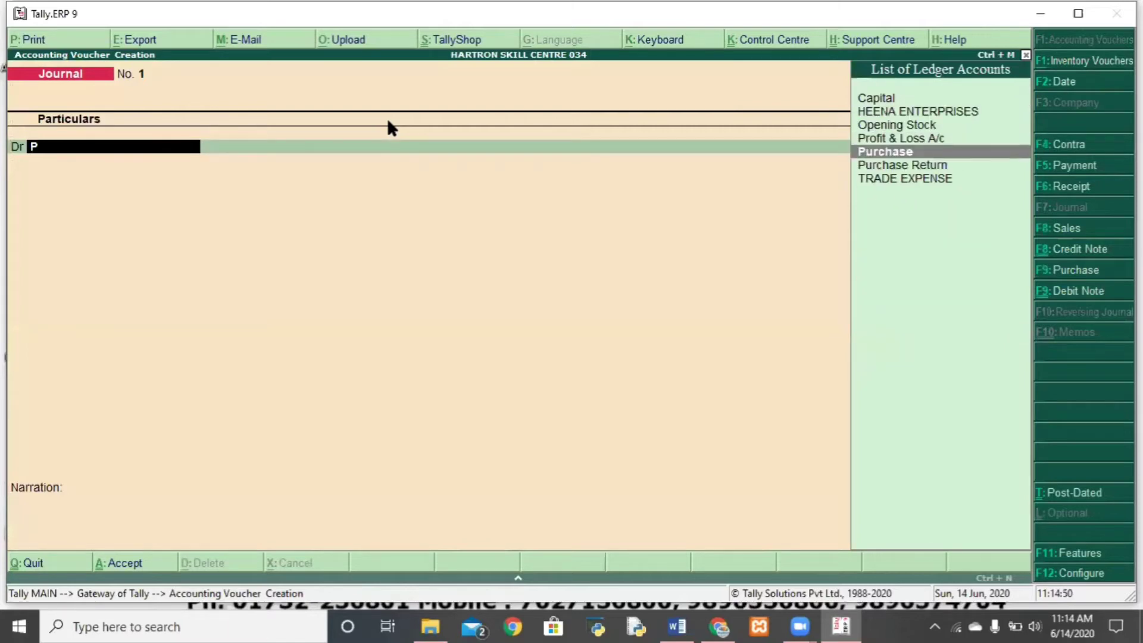
key("Return")
key("Escape")
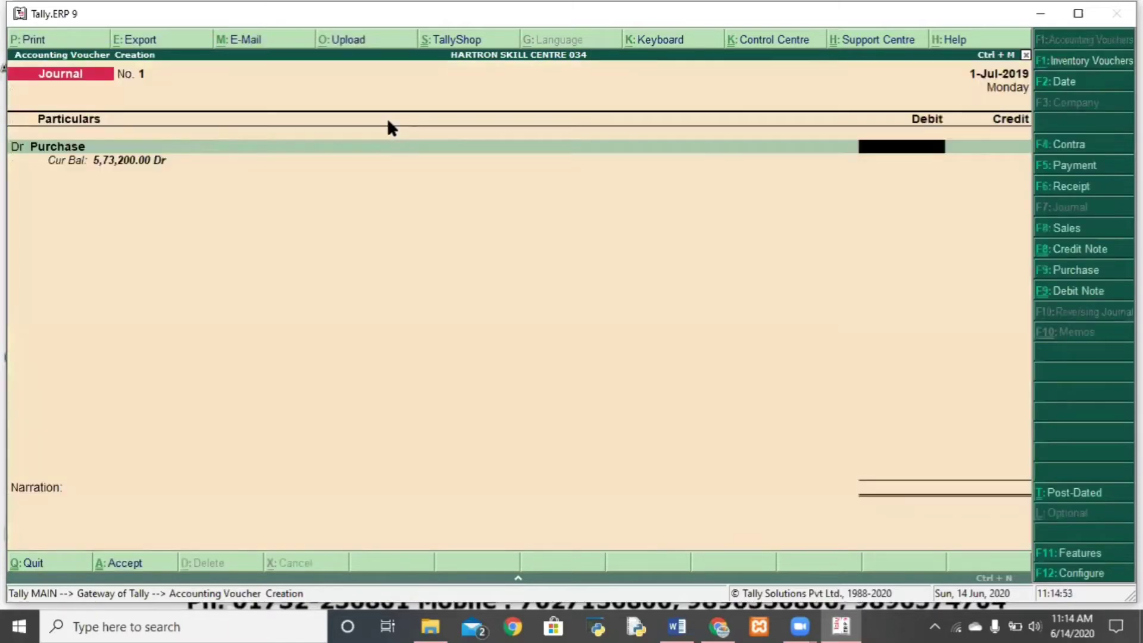
type("5000")
key("Return")
Alter the Purchase ledger's type to Not Applicable and save it
key("Escape")
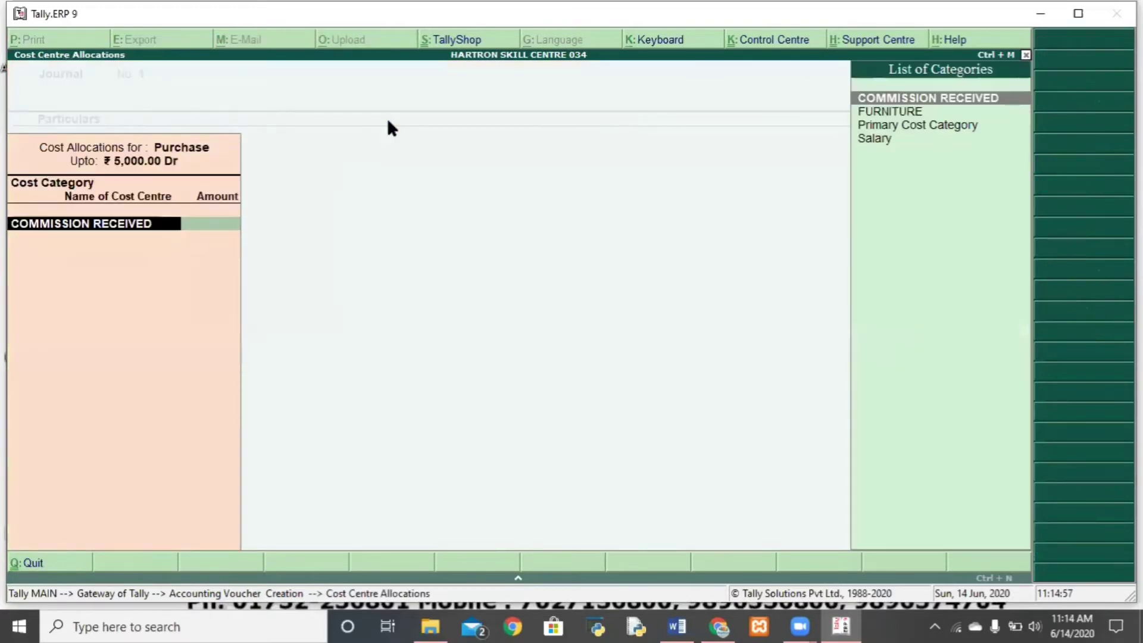
key("Escape")
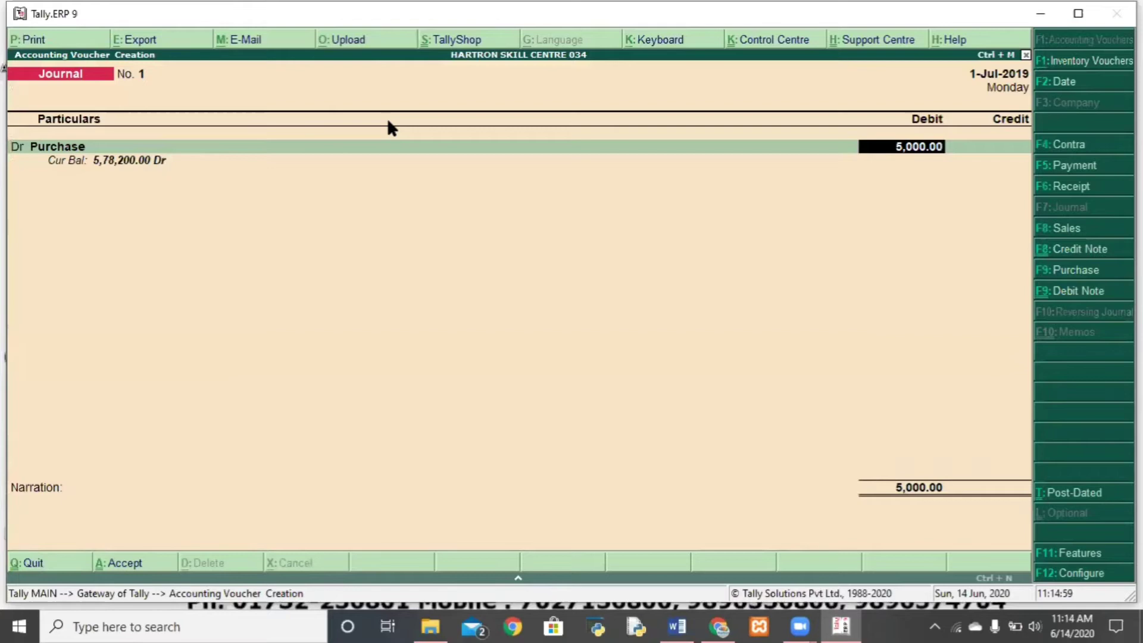
key("Escape")
key("ctrl+Return")
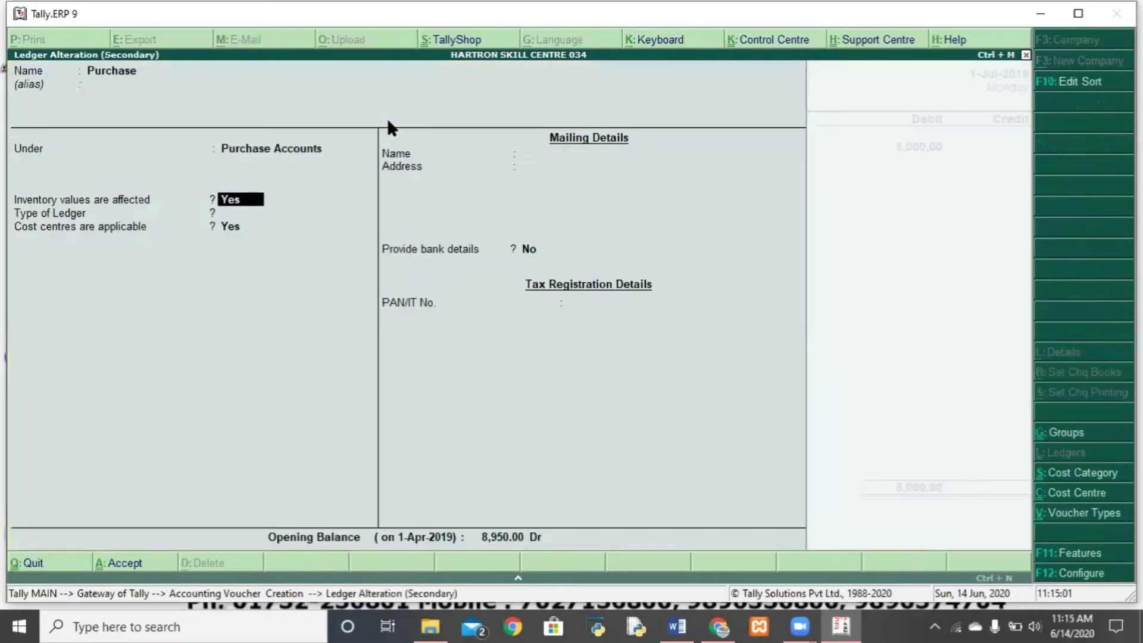
type("N")
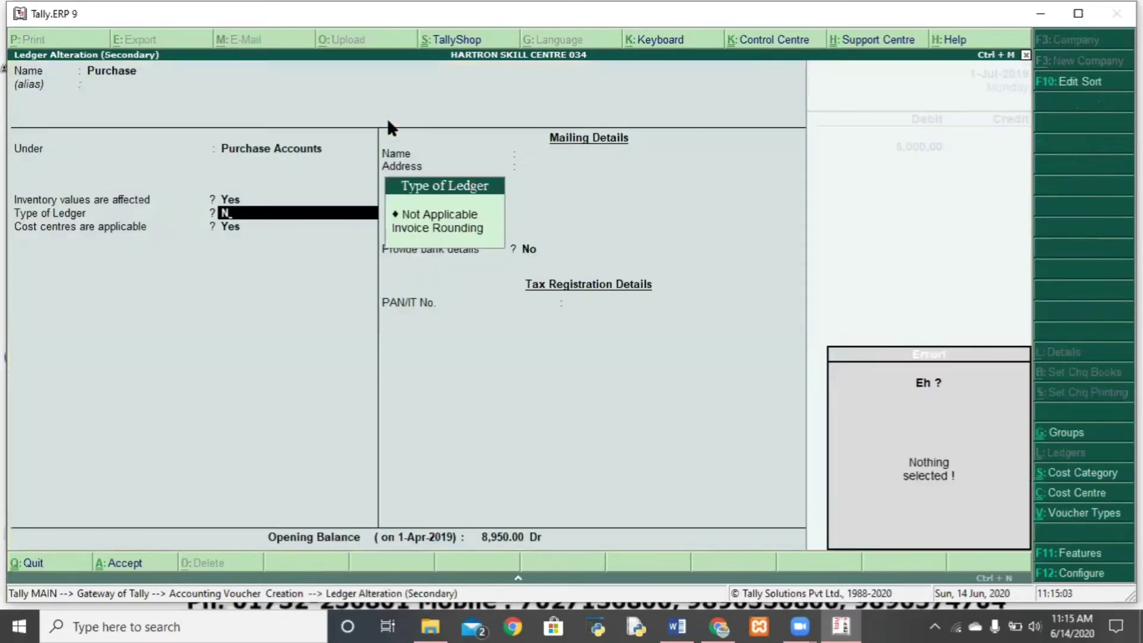
key("Down")
key("Return")
key("ctrl+a")
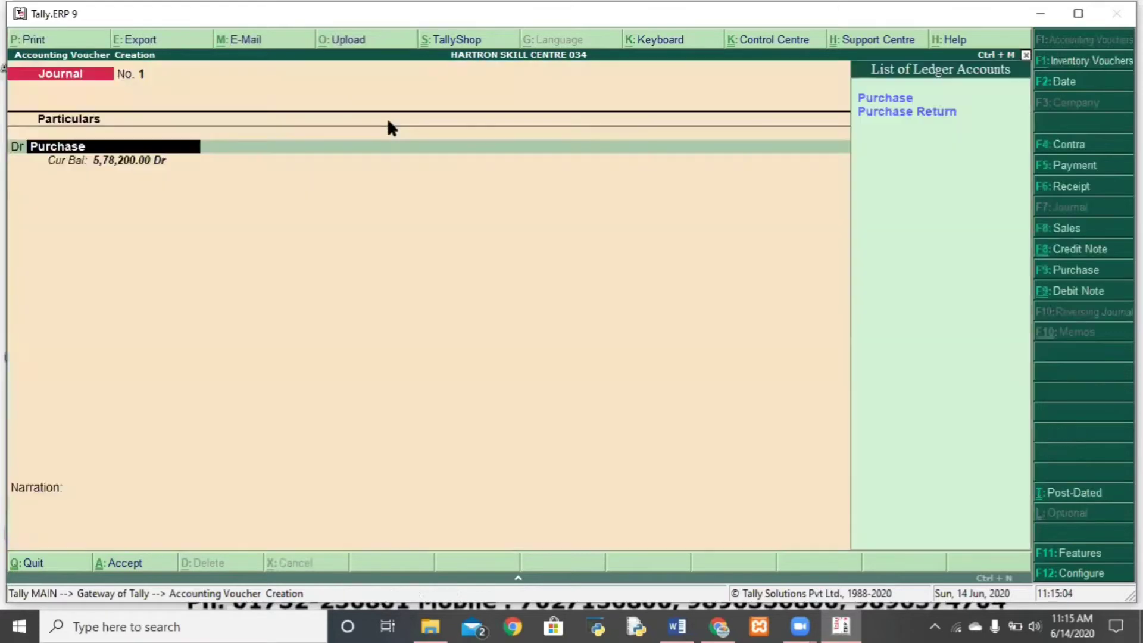
key("Return")
type("s")
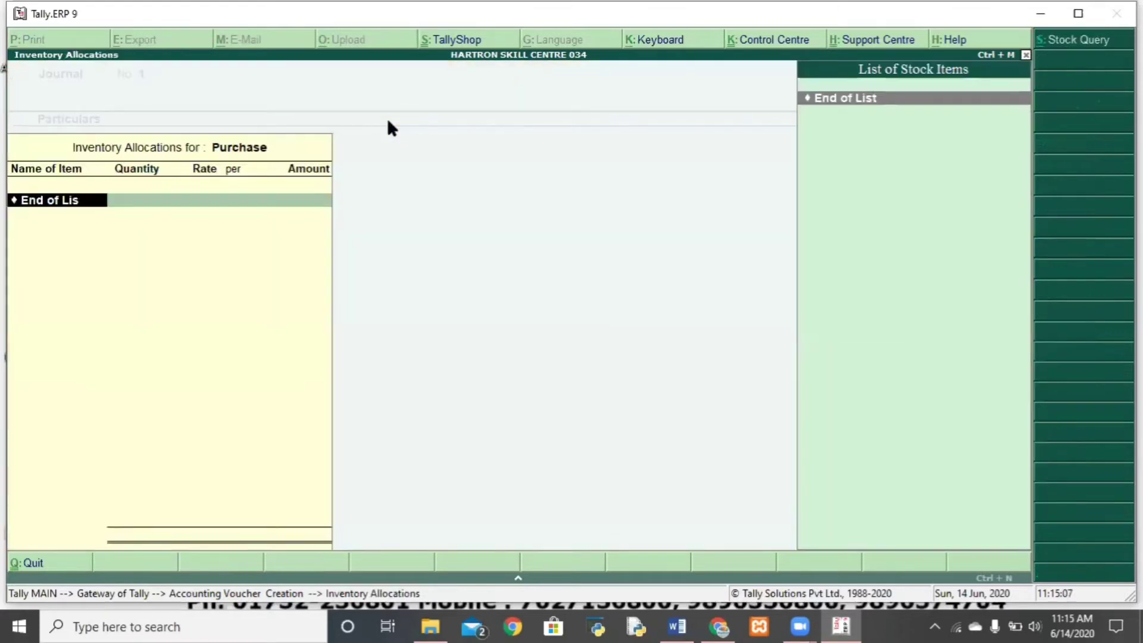
key("Return")
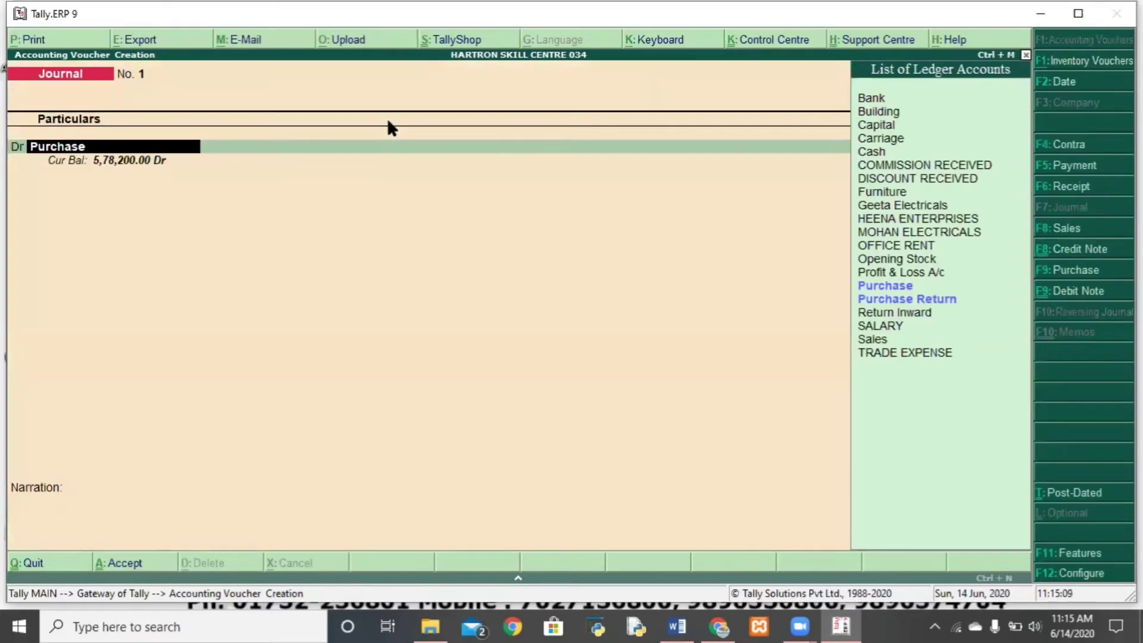
Set cost centres to No on the Purchase ledger, then credit HEENA ENTERPRISES 5,000
key("ctrl+Return")
key("Return")
key("Return")
key("Return")
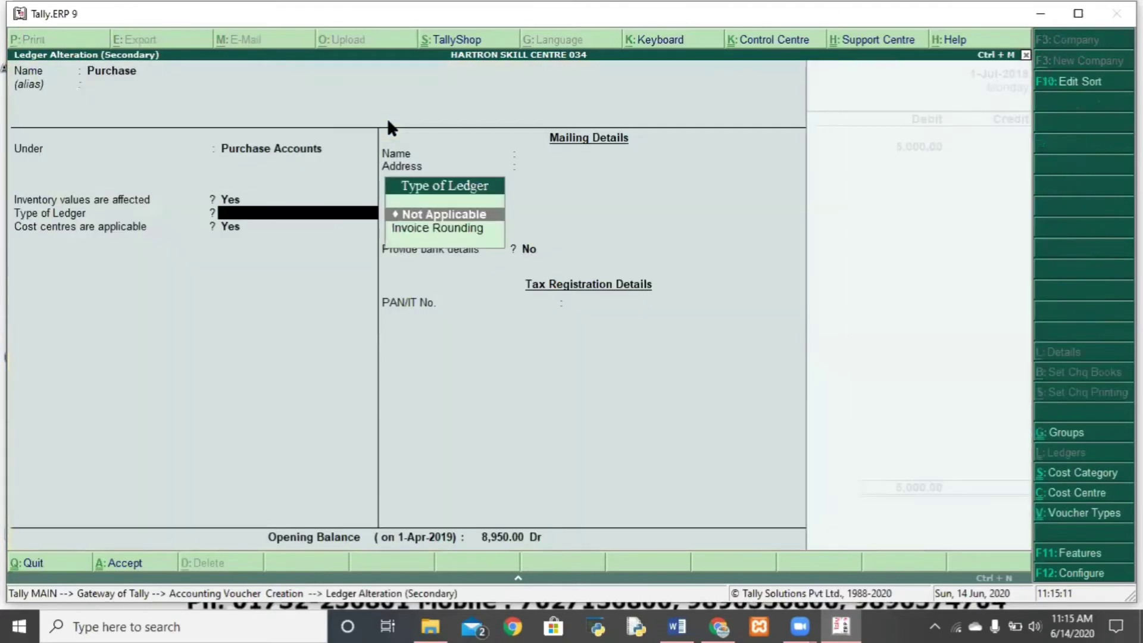
key("Return")
type("n")
key("Return")
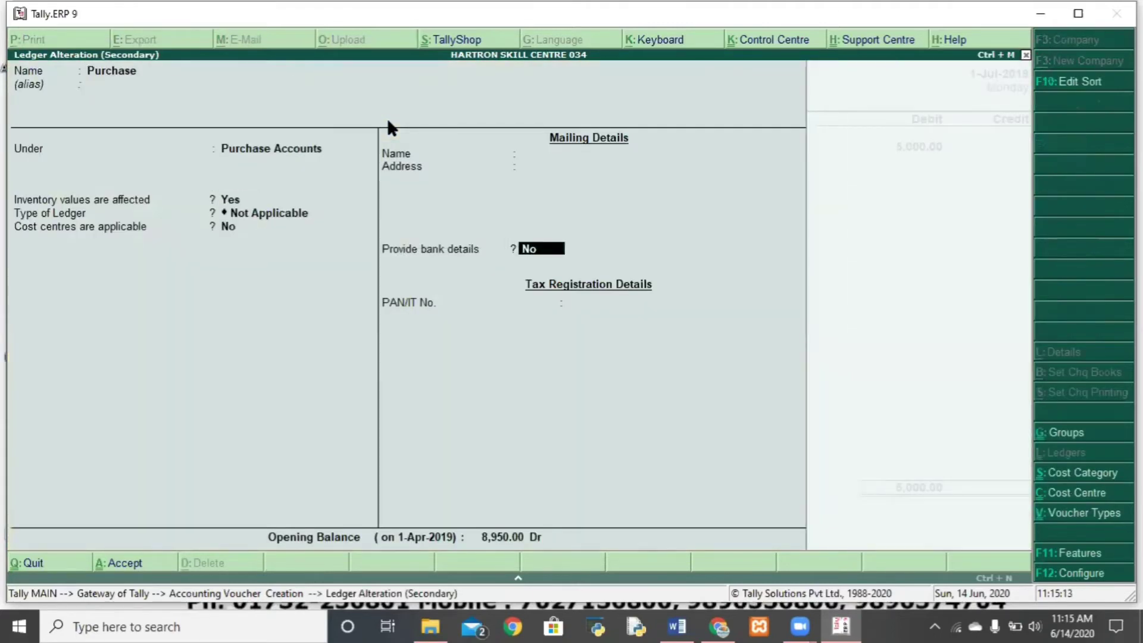
key("ctrl+a")
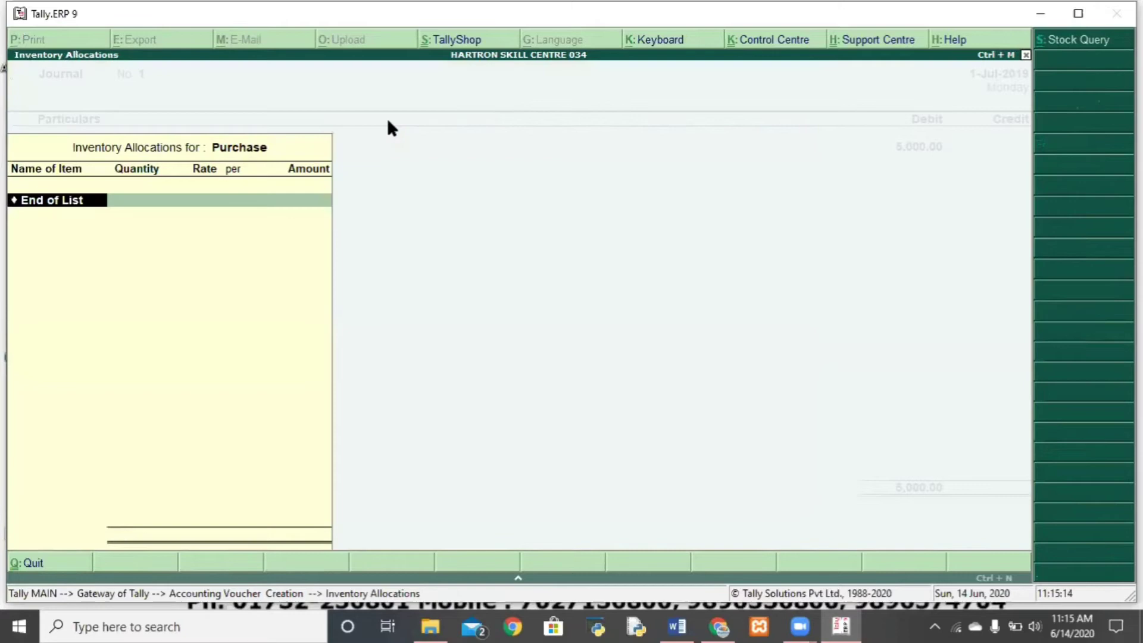
key("Return")
key("Return")
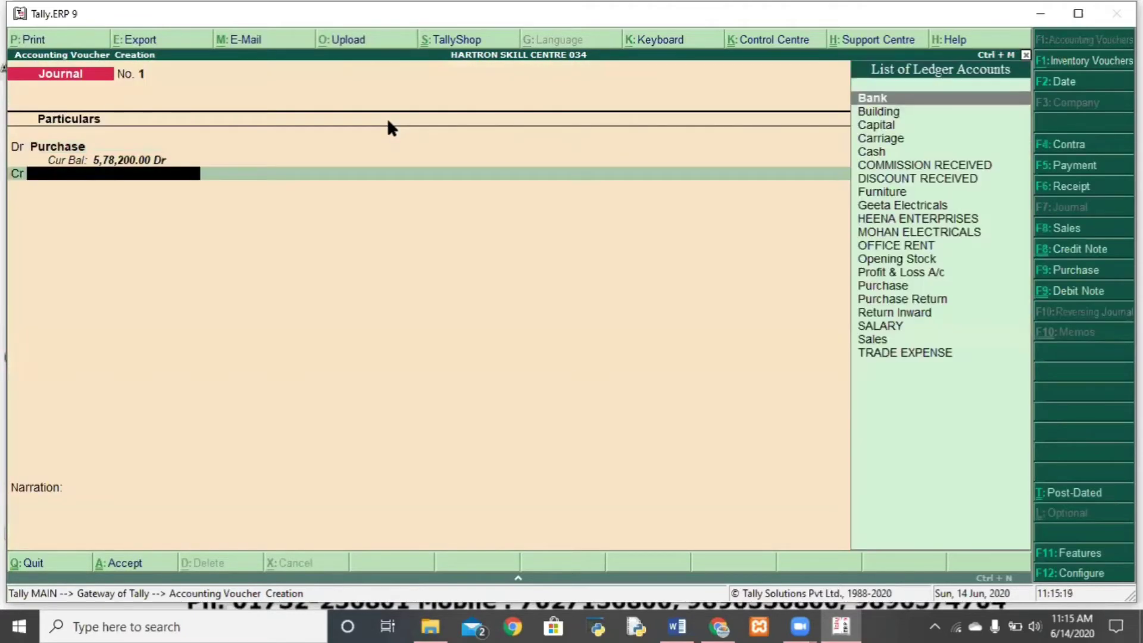
type("H")
key("Return")
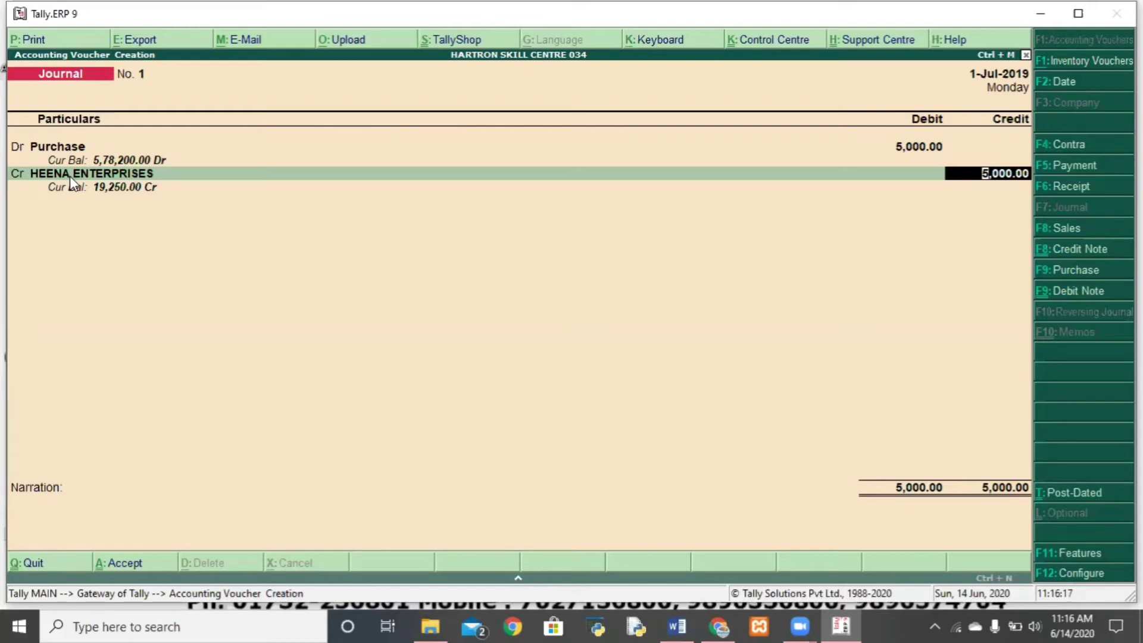
Change the debit to Geeta Electricals, adjusting against bill 4 with the balance On Account
key("BackSpace")
key("BackSpace")
key("BackSpace")
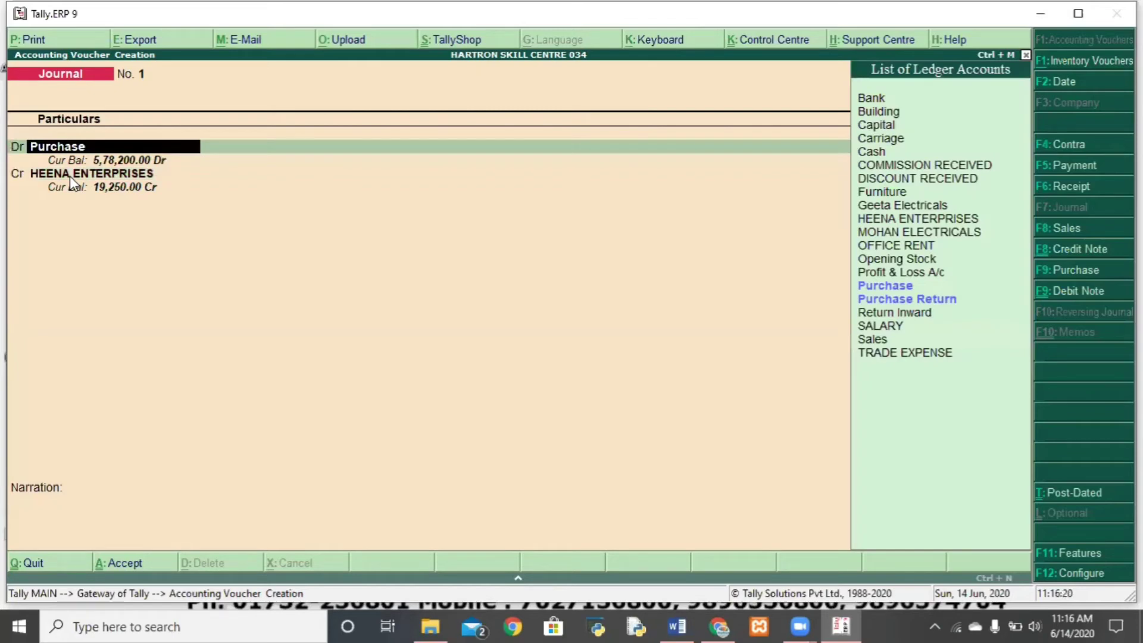
type("G")
key("Down")
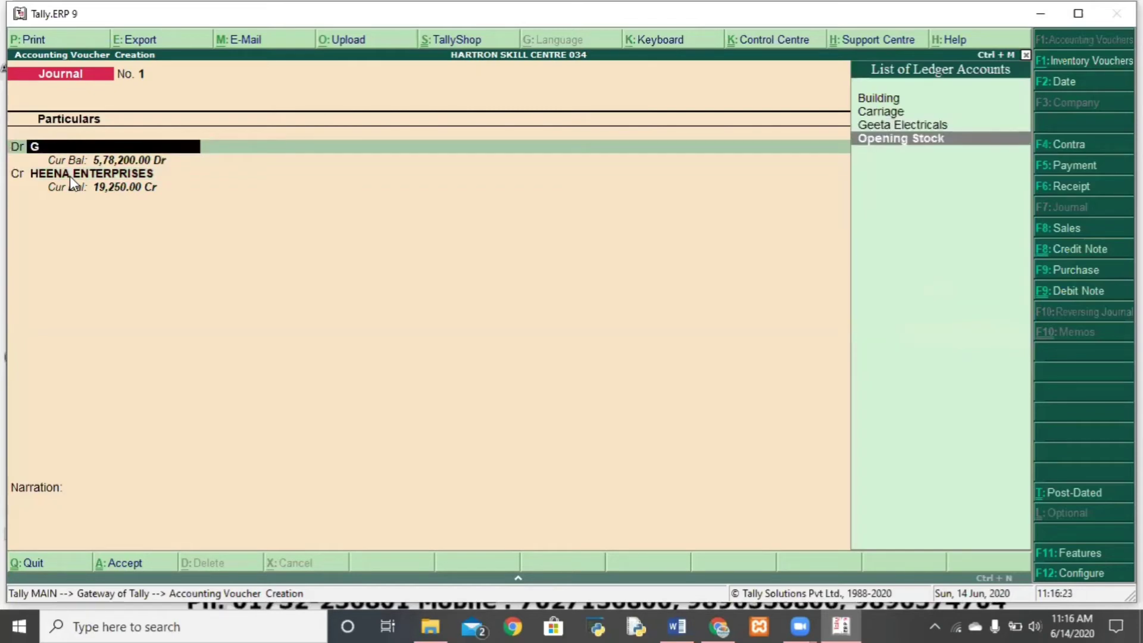
key("Up")
key("Return")
key("Return")
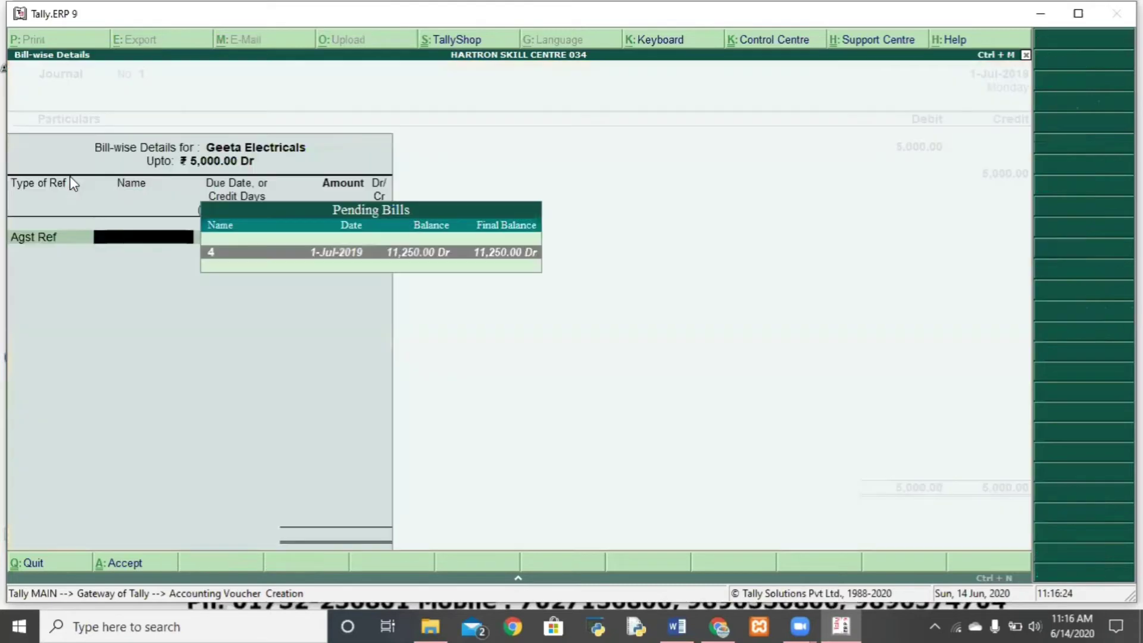
key("Return")
key("Return")
key("Return")
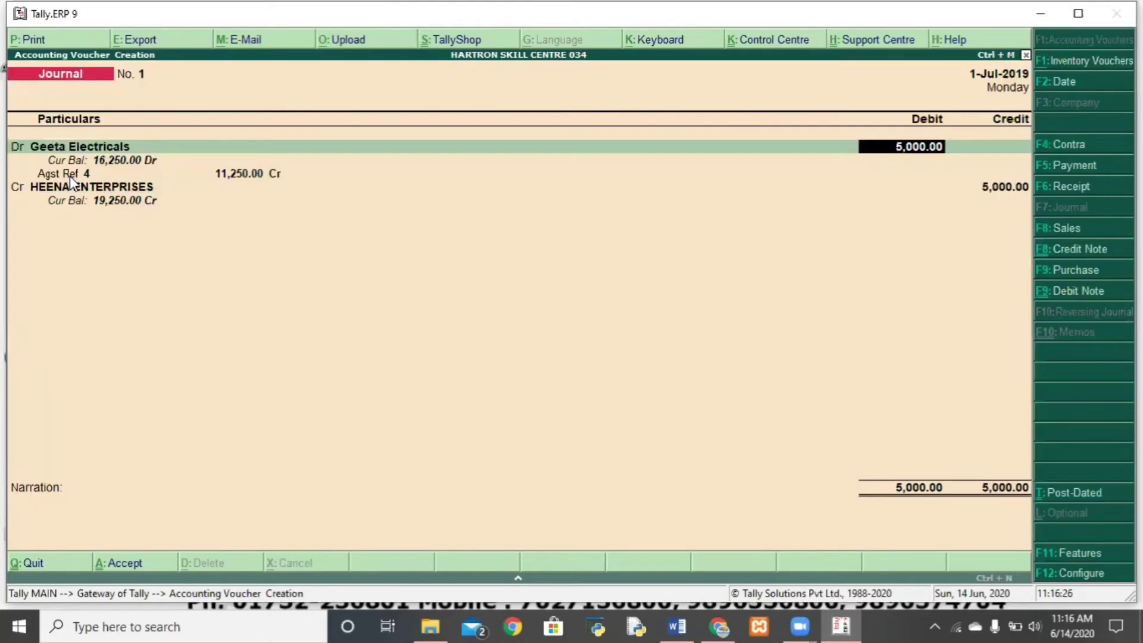
key("Return")
key("Return")
key("Return")
key("Return")
key("Return")
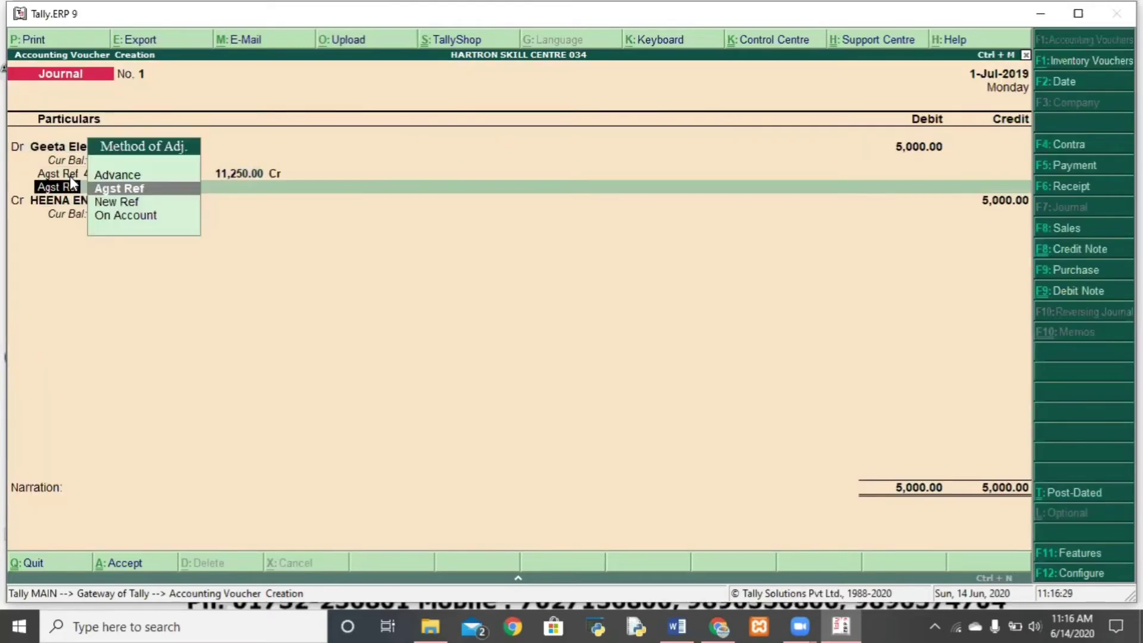
key("Down")
key("Down")
key("Return")
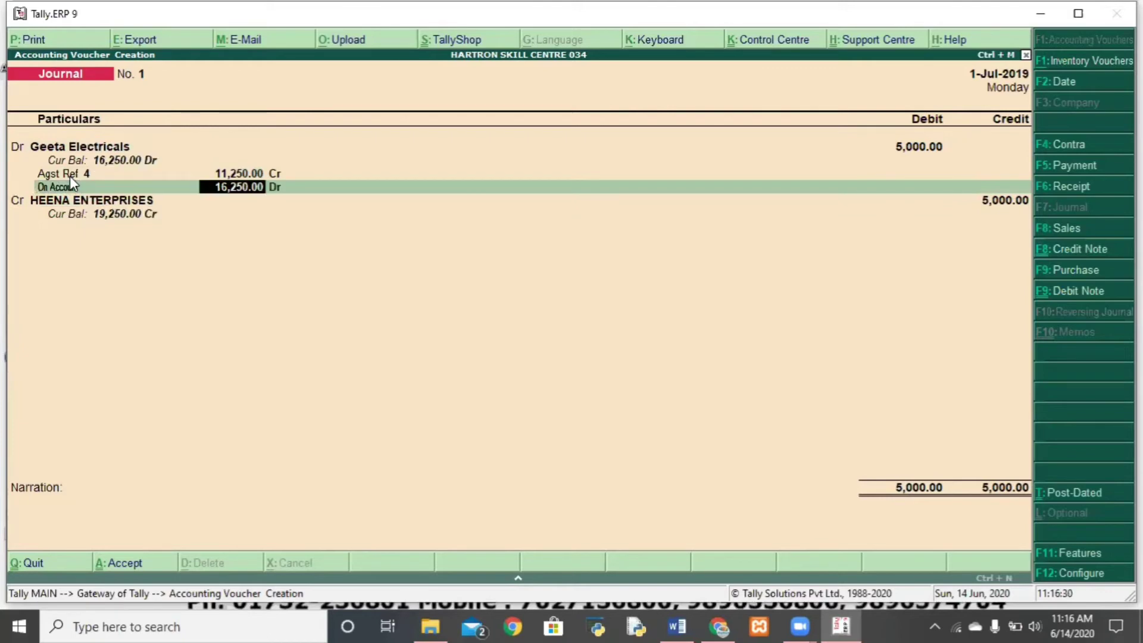
key("Return")
Replace the credit ledger with Sales
type("Sa")
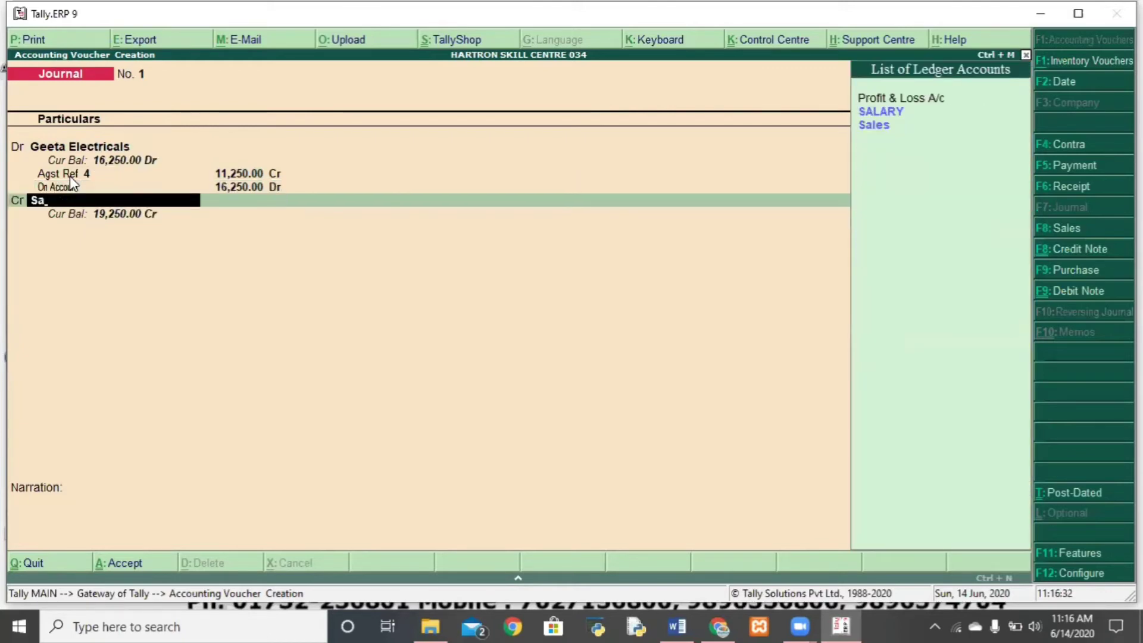
key("Down")
key("Return")
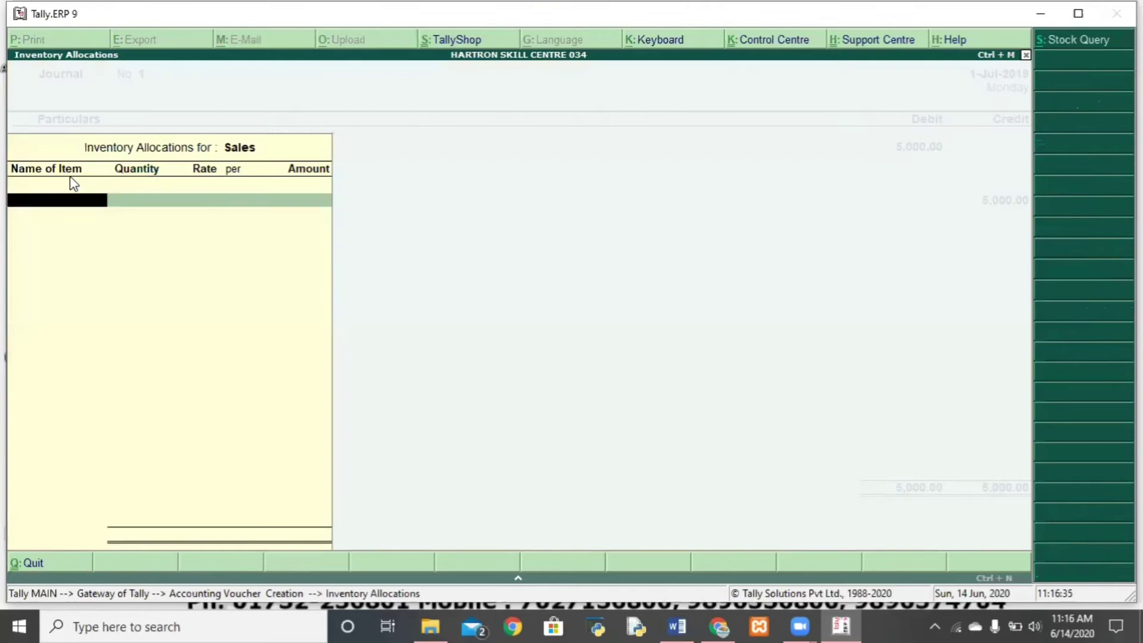
Leave Sales' inventory allocations empty, returning to the journal balanced at 5,000.00
key("Escape")
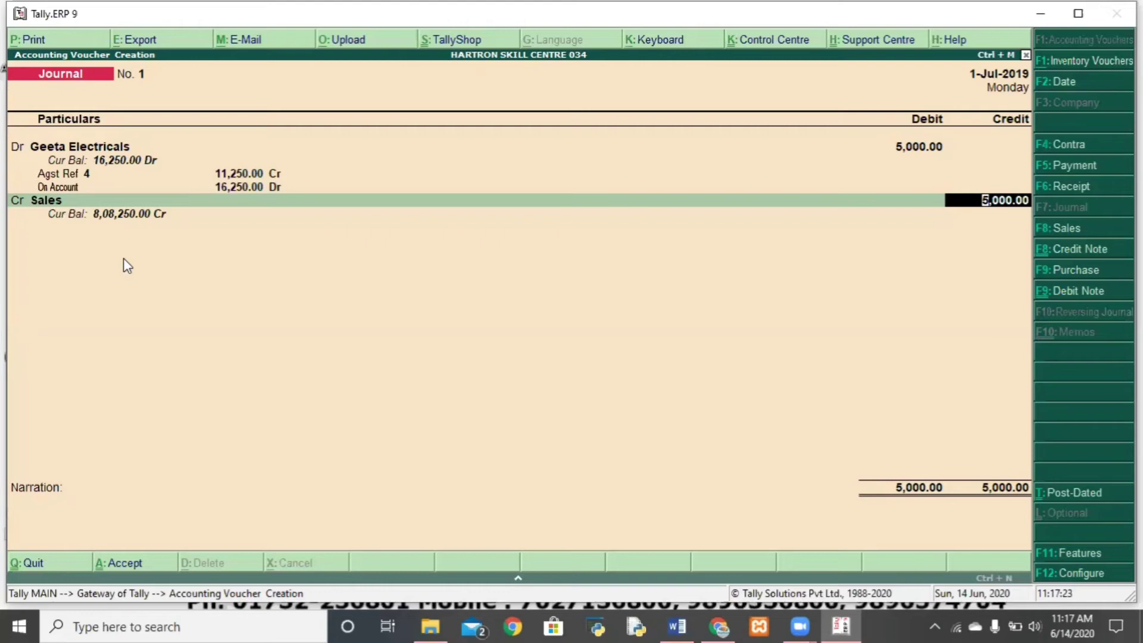
Quit the journal voucher and open Display > Account Books > Group Summary
key("Escape")
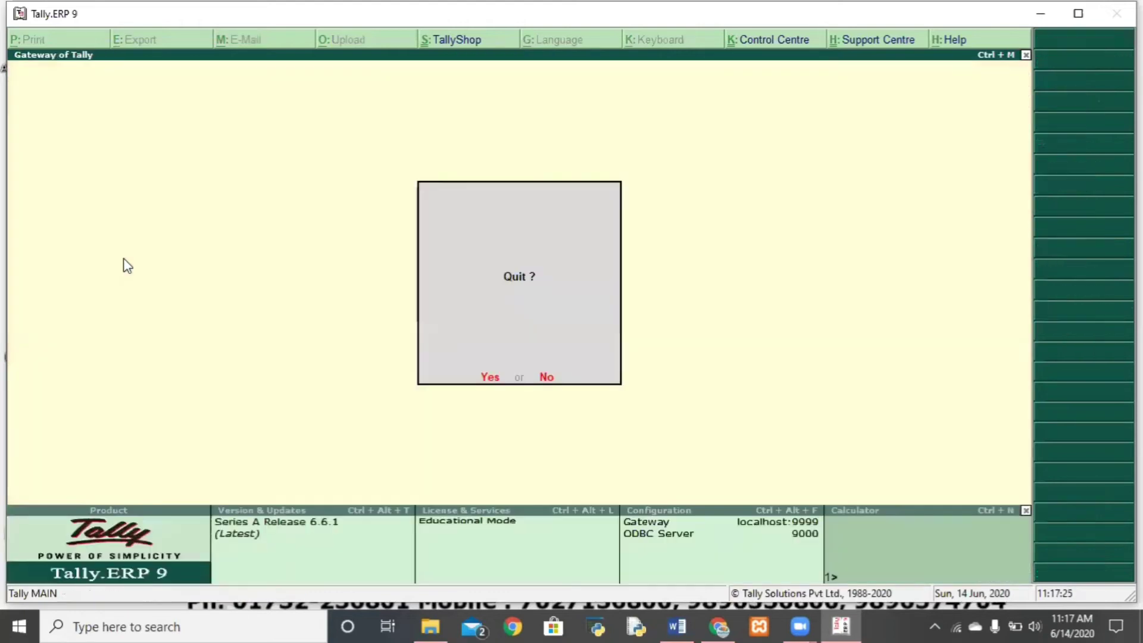
key("y")
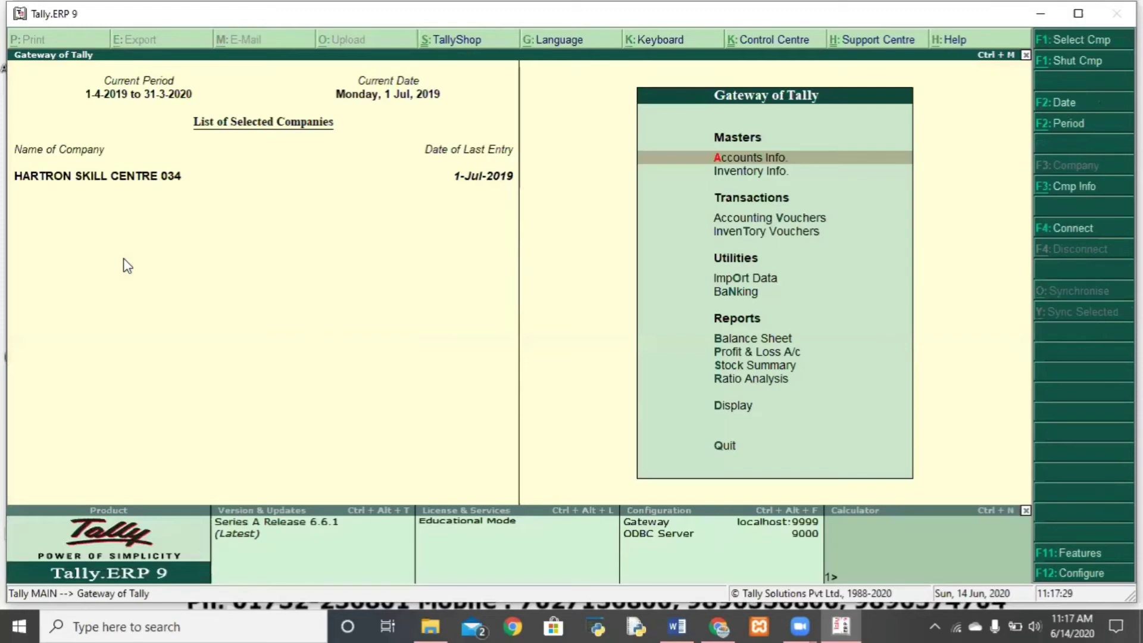
key("Down")
key("Down")
key("Down")
key("Down")
key("Down")
key("Down")
key("Down")
key("Down")
key("Down")
key("Down")
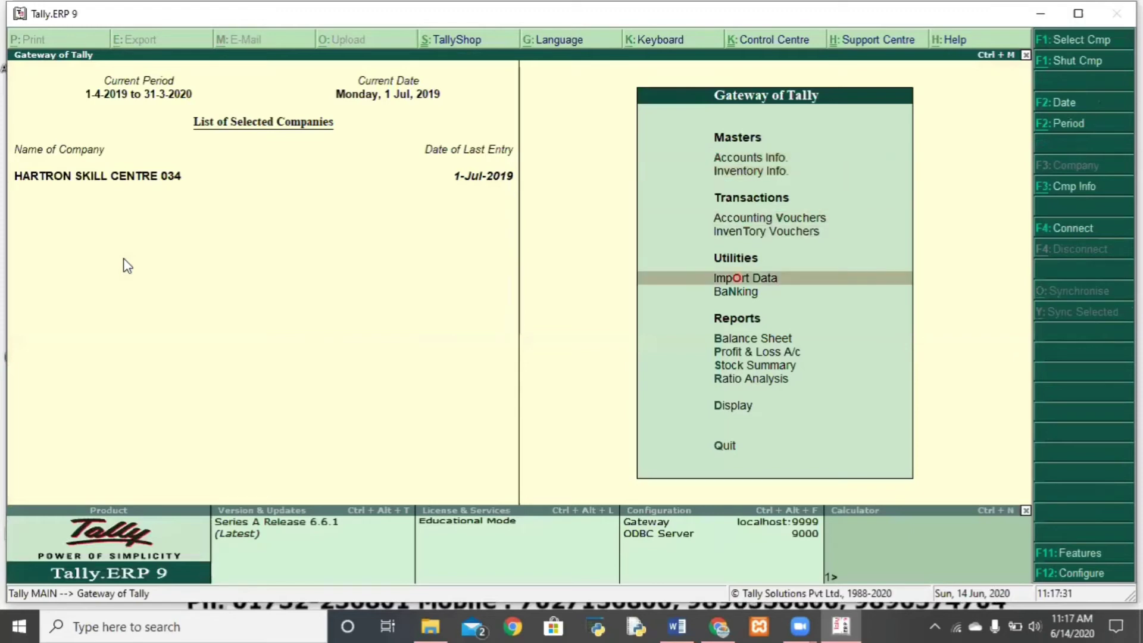
key("Return")
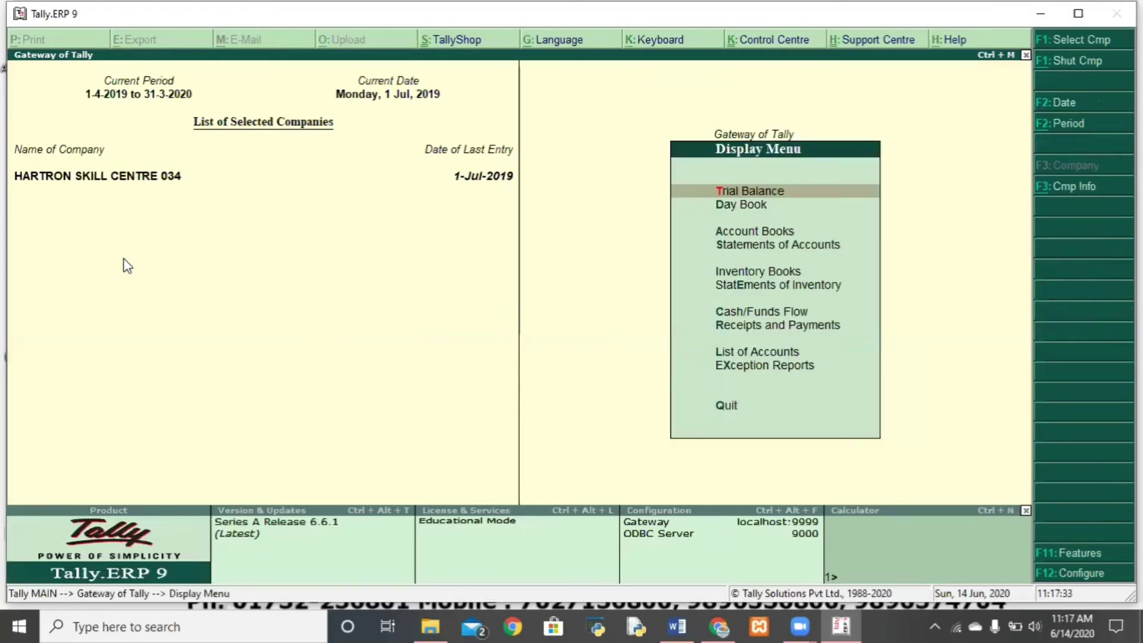
key("Down")
key("Down")
key("Return")
key("Down")
key("Down")
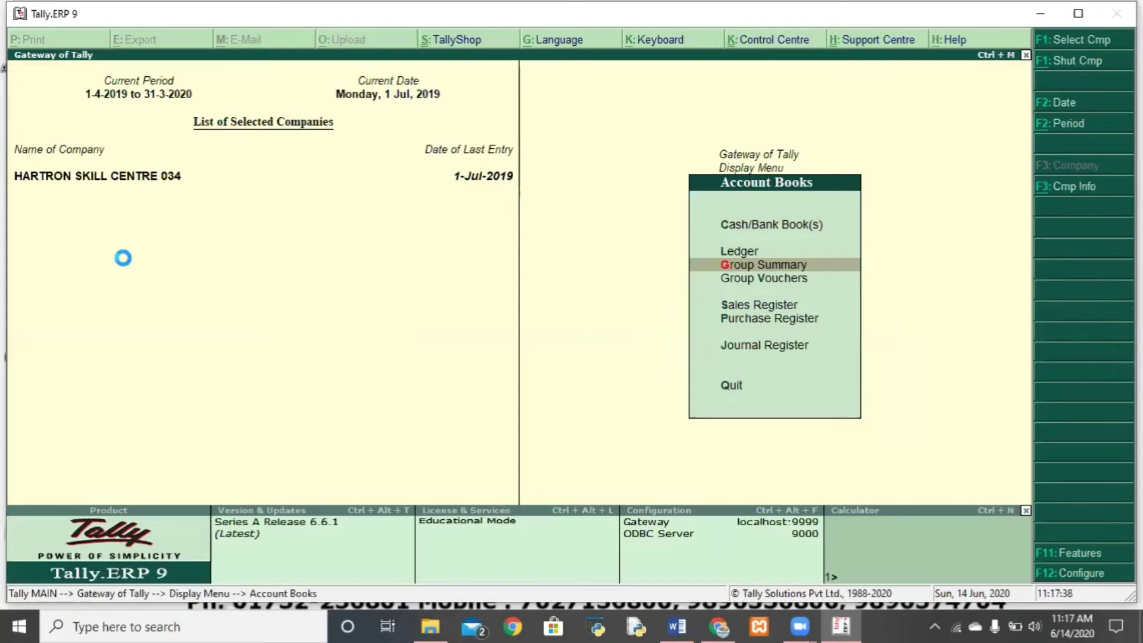
key("Return")
Filter groups by 'Sun', open Sundry Creditors, and drill into HEENA ENTERPRISES' monthly summary
type("Sun")
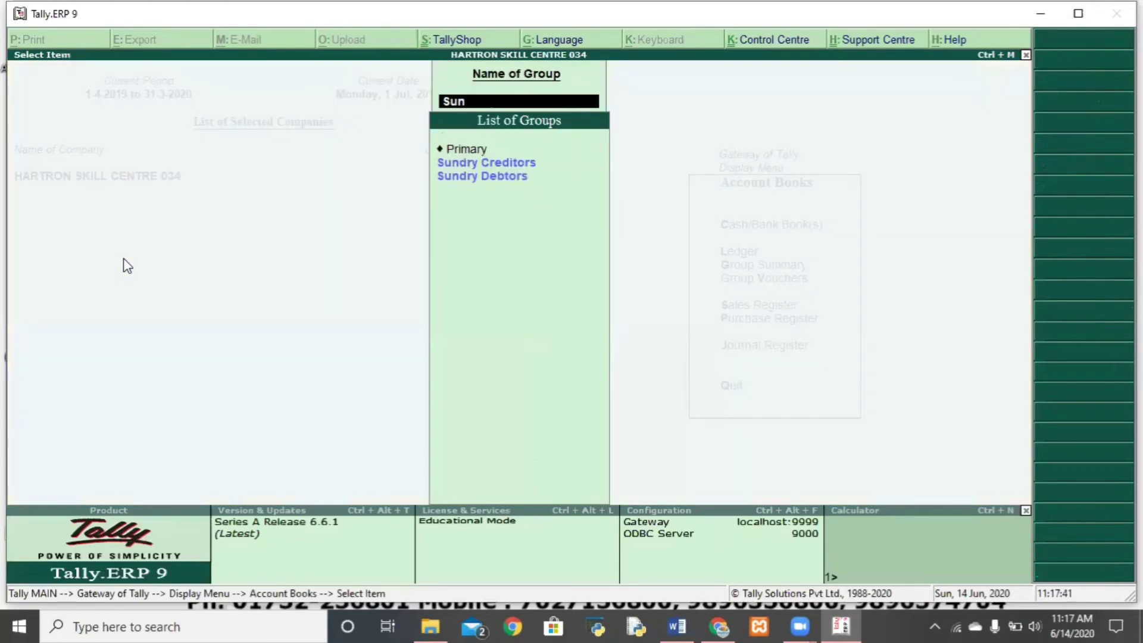
key("Return")
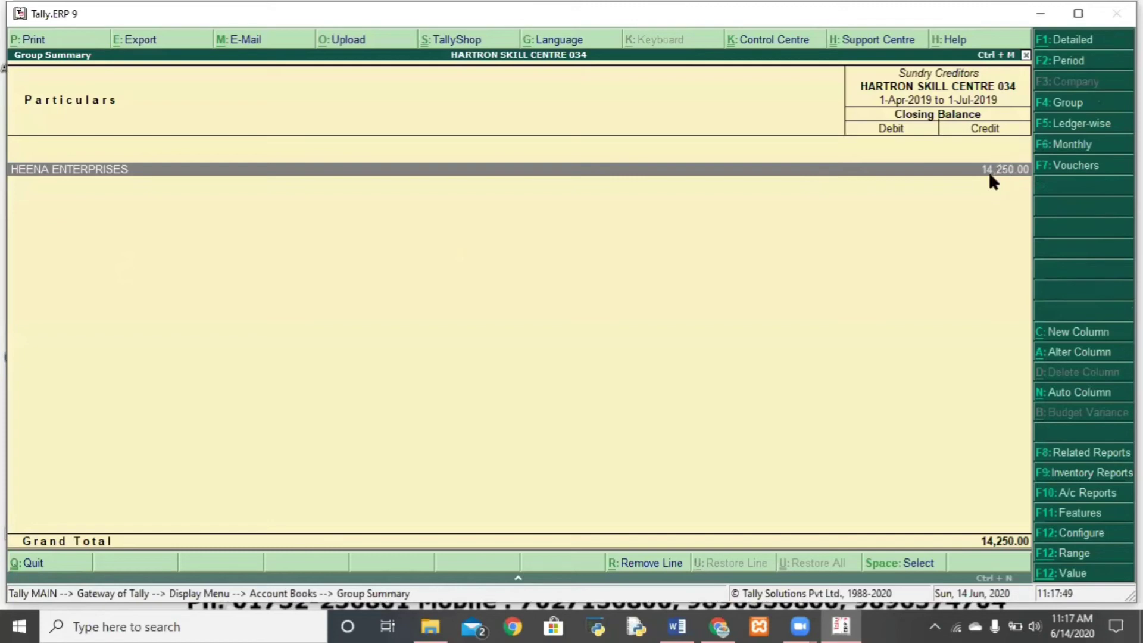
key("Return")
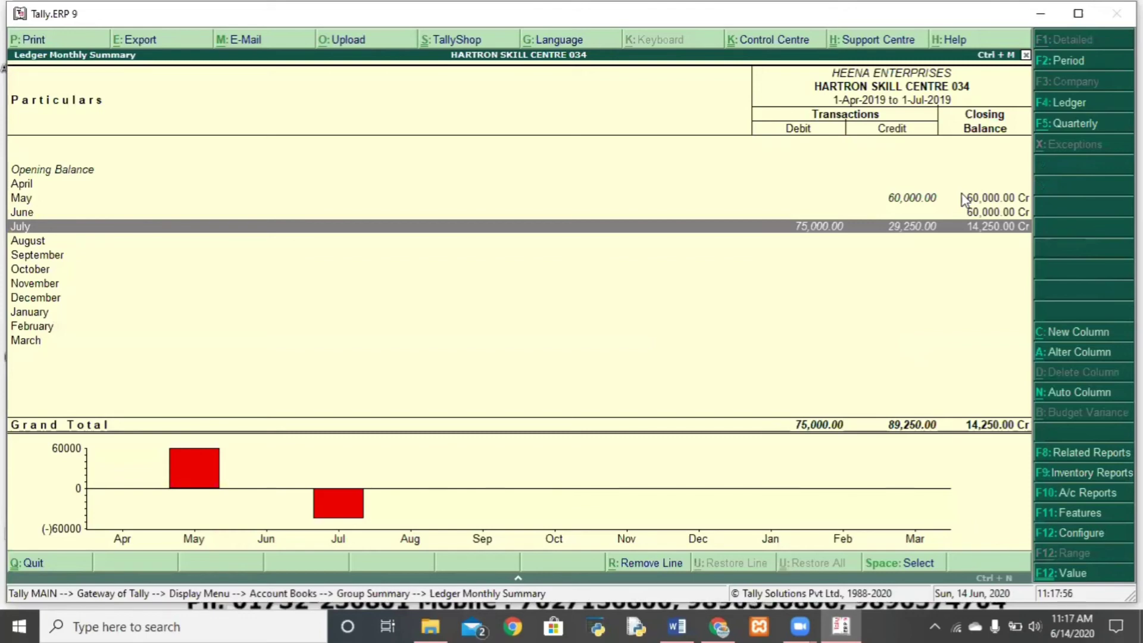
Open HEENA ENTERPRISES' July vouchers and view Purchase No. 4 for 10 Webcams, 14,250.00
key("Return")
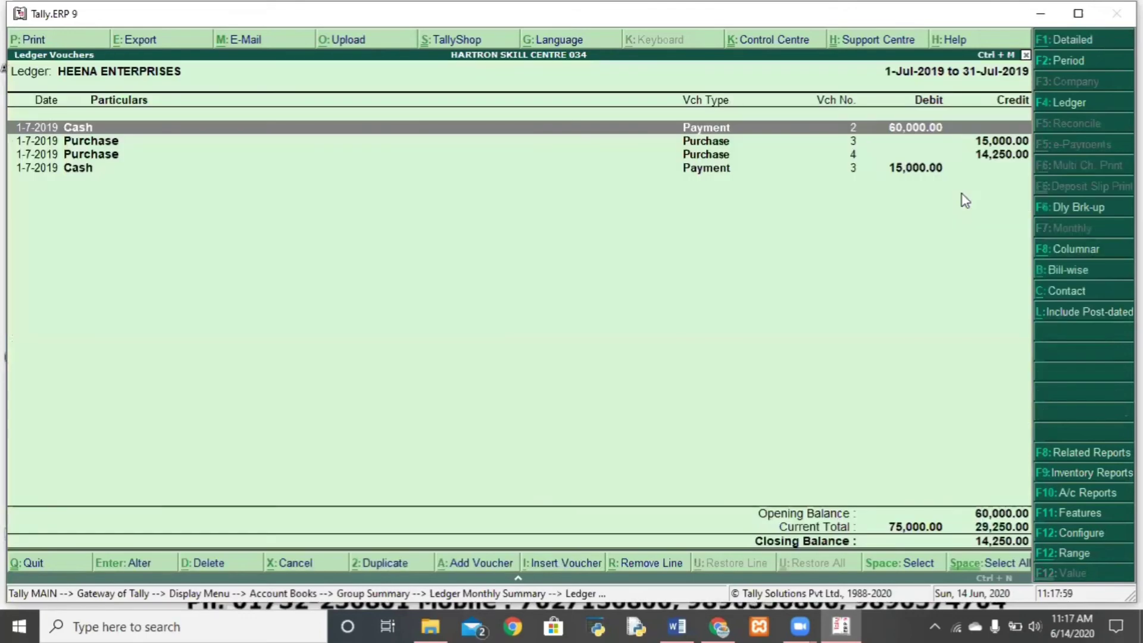
key("Down")
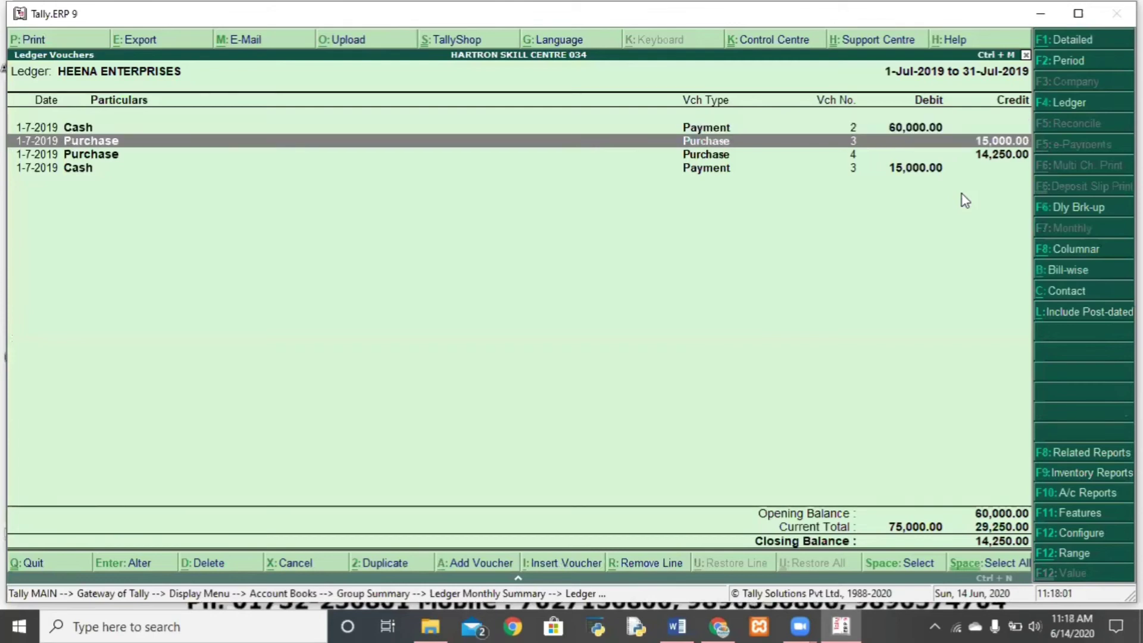
key("Up")
key("Down")
key("Down")
key("Down")
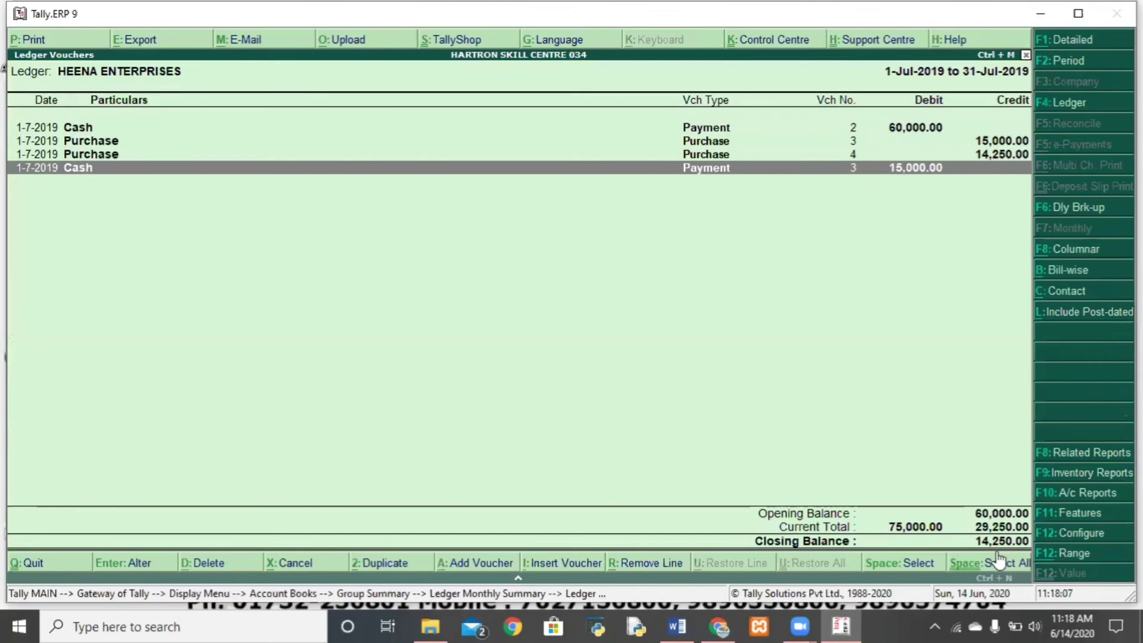
key("Up")
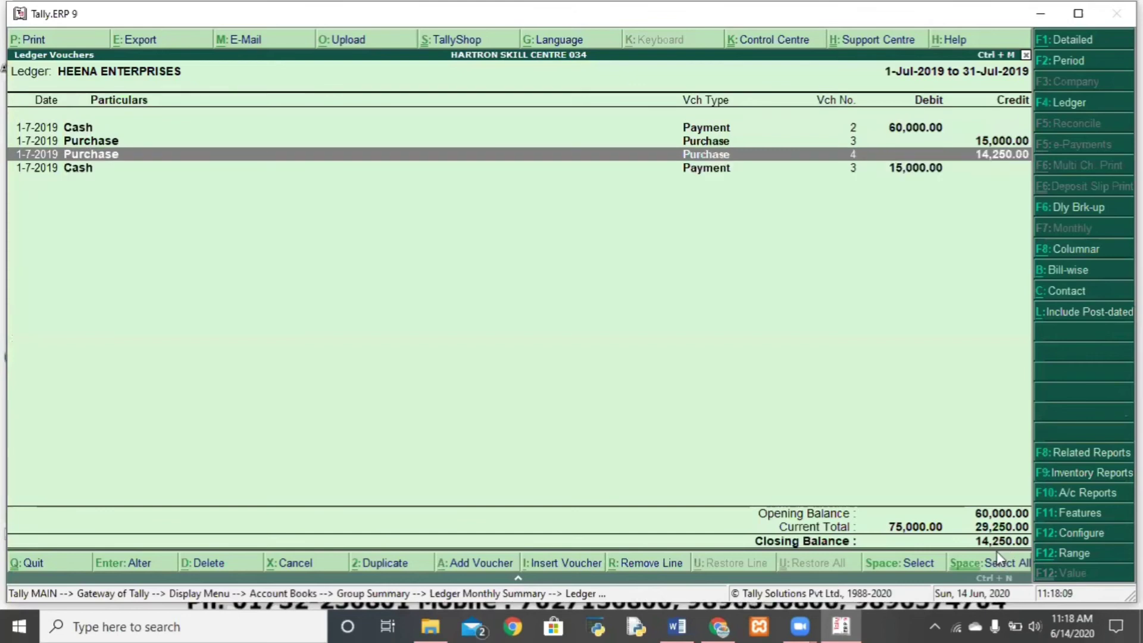
key("Return")
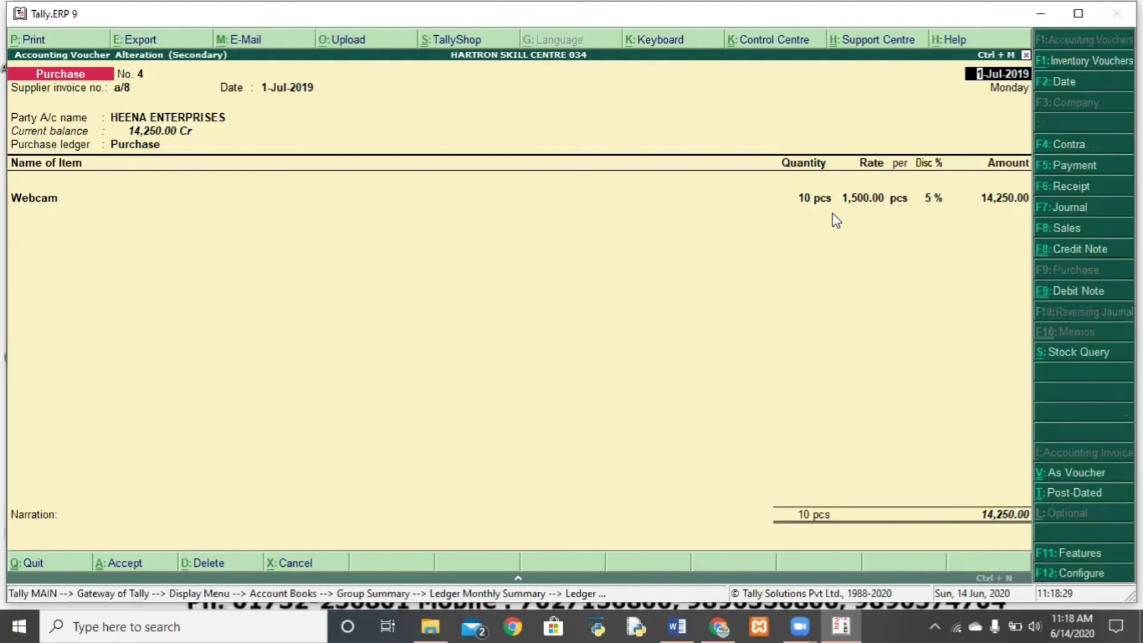
Quit the voucher unchanged and back out to the Group Summary group list
key("Escape")
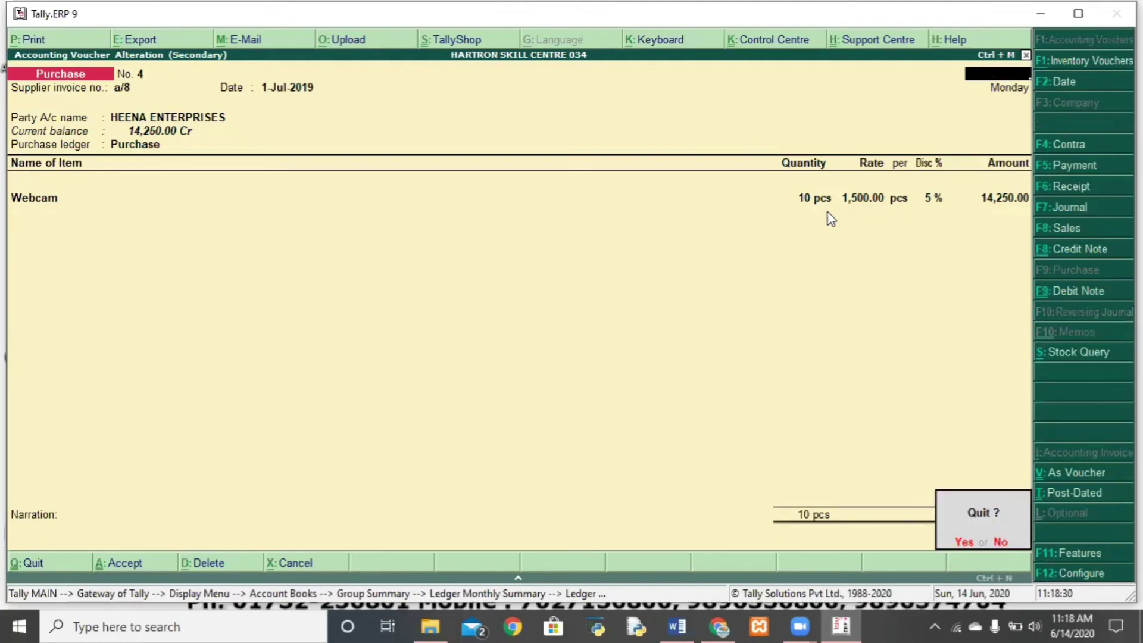
key("Return")
key("Escape")
key("Escape")
key("Escape")
key("g")
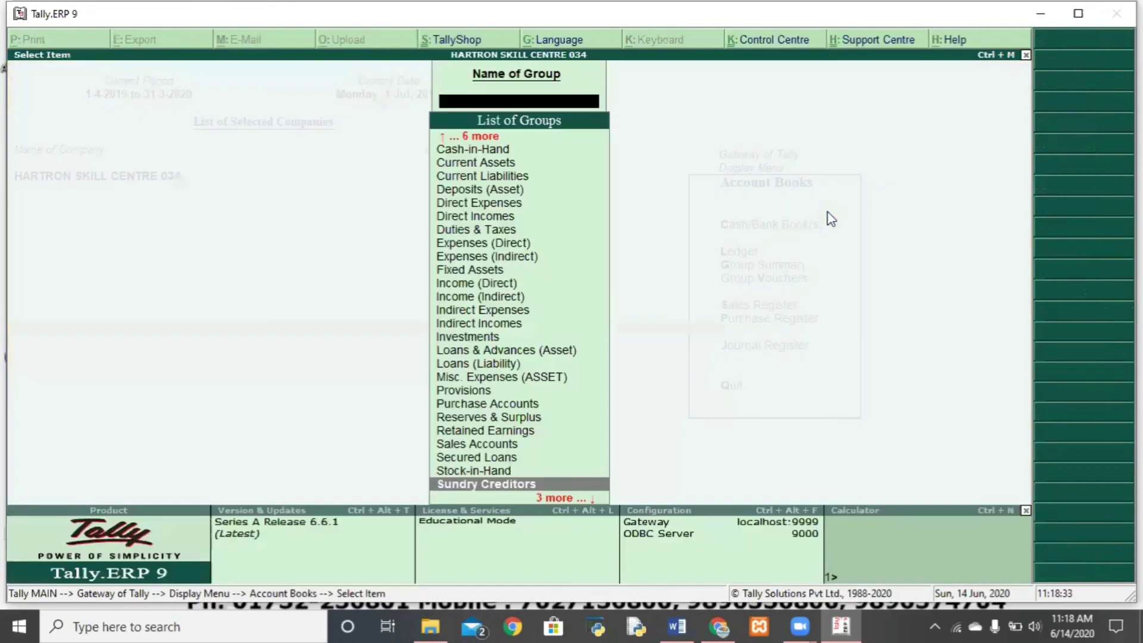
key("Escape")
key("Escape")
key("Escape")
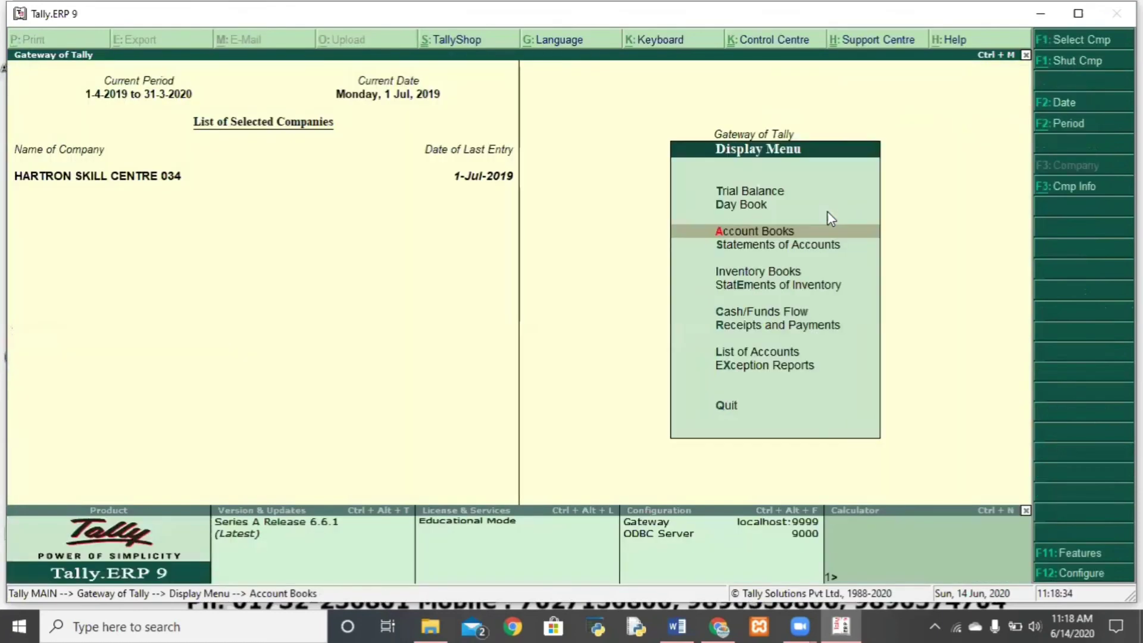
From Inventory Vouchers, bring up a new Debit Note voucher, No. 1 dated 1-Jul-2019
key("Down")
key("Down")
key("Down")
key("Down")
key("Down")
key("Down")
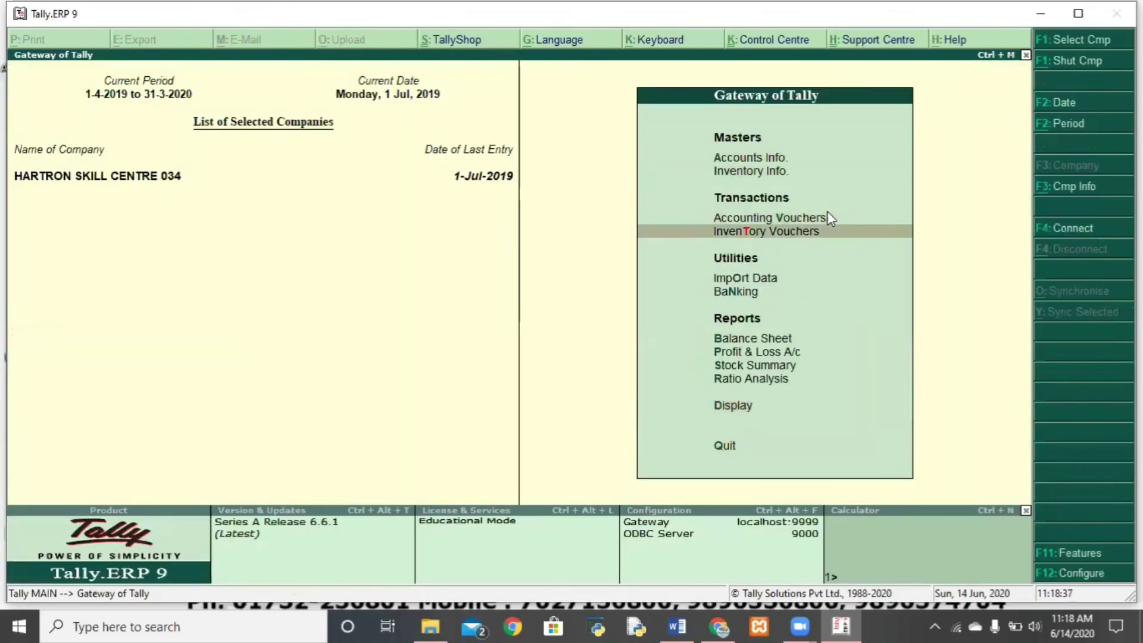
key("Up")
key("Return")
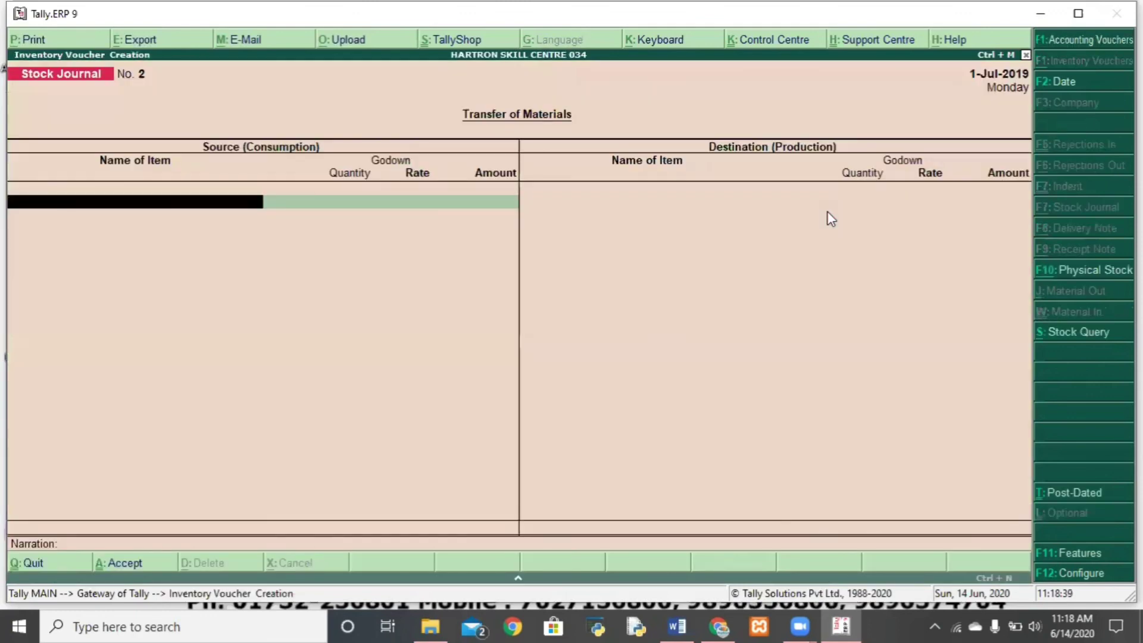
key("ctrl+F9")
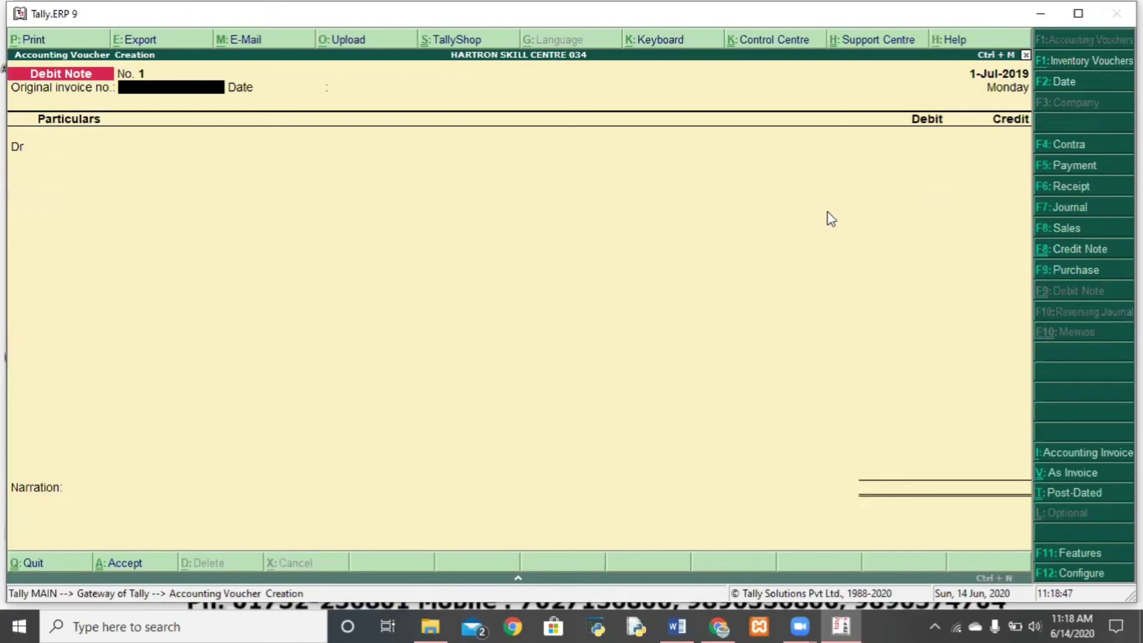
key("F9")
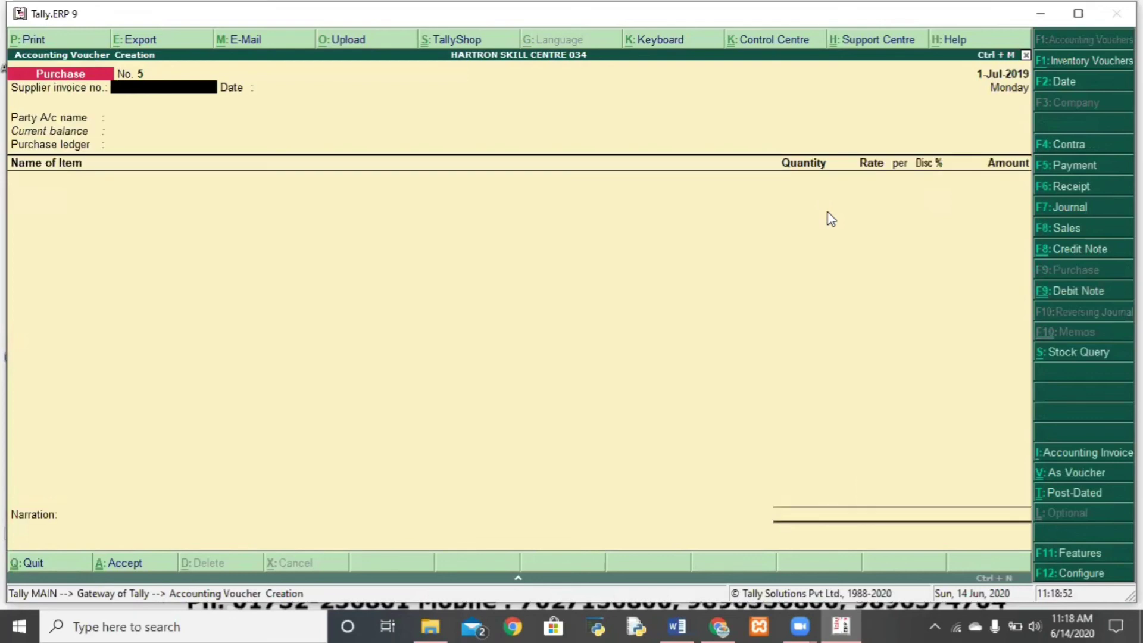
key("ctrl+F9")
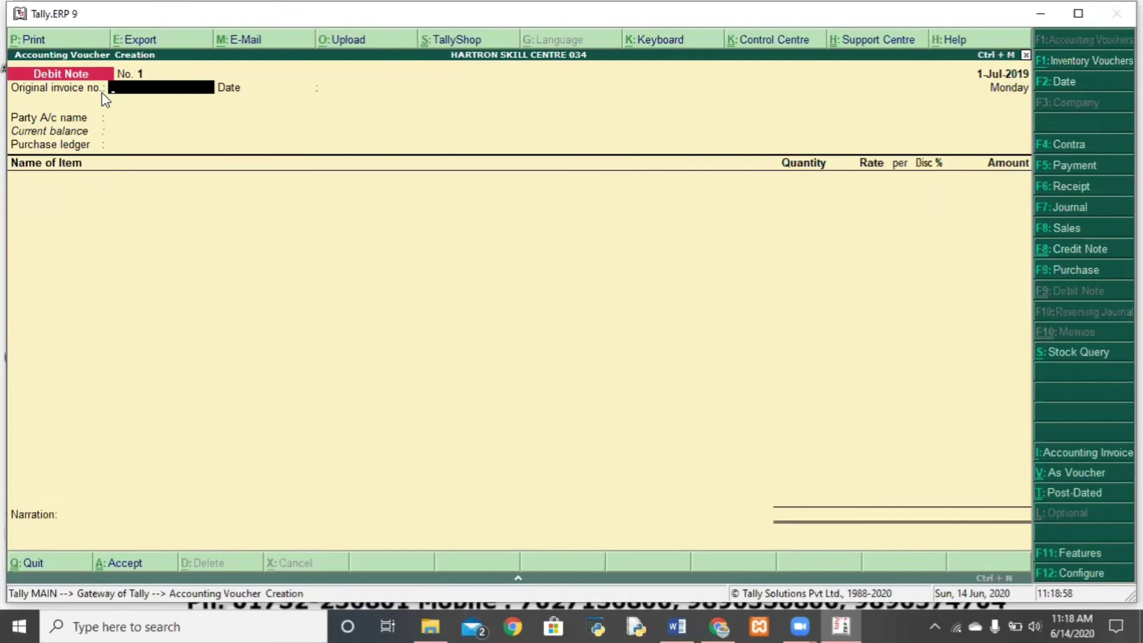
Toggle the Debit Note between voucher and invoice layouts, leaving it in item-invoice mode
key("ctrl+v")
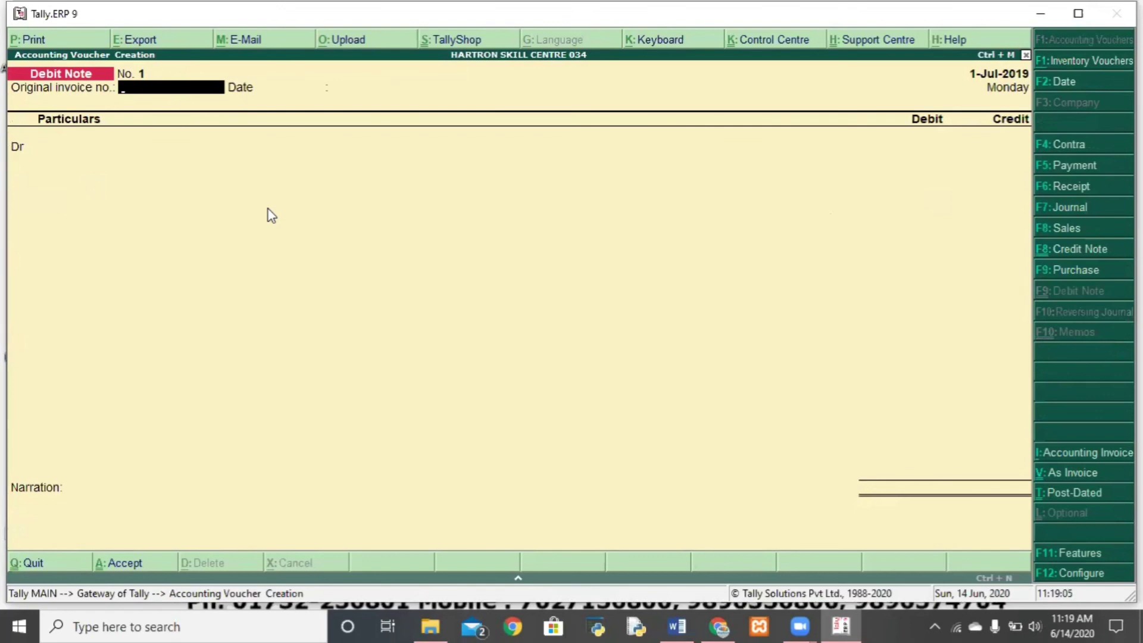
key("ctrl+v")
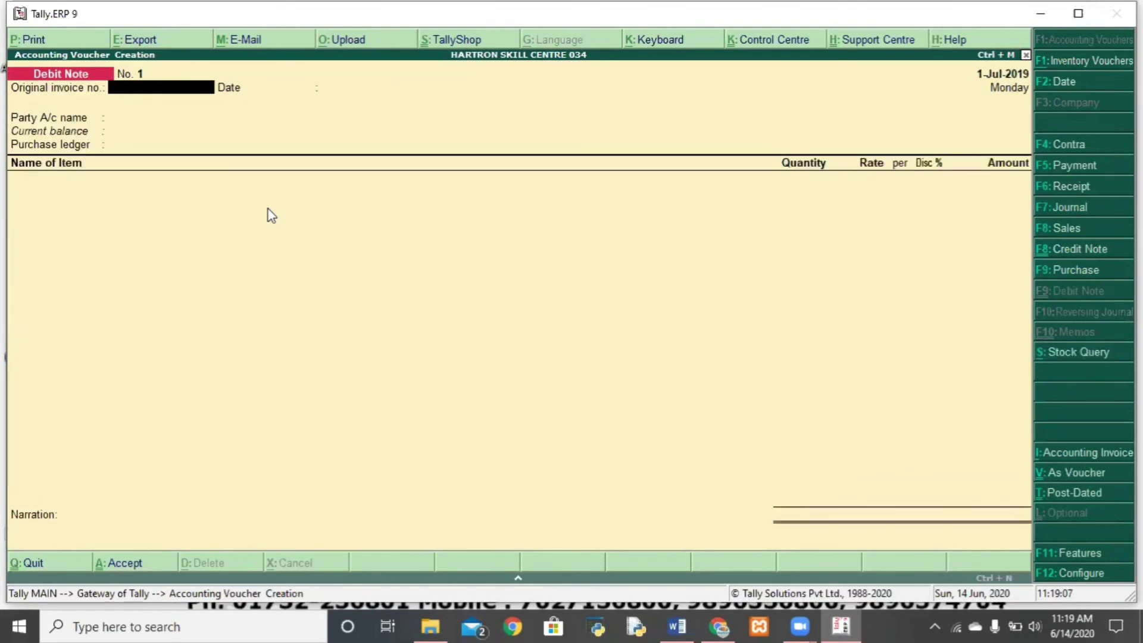
key("ctrl+v")
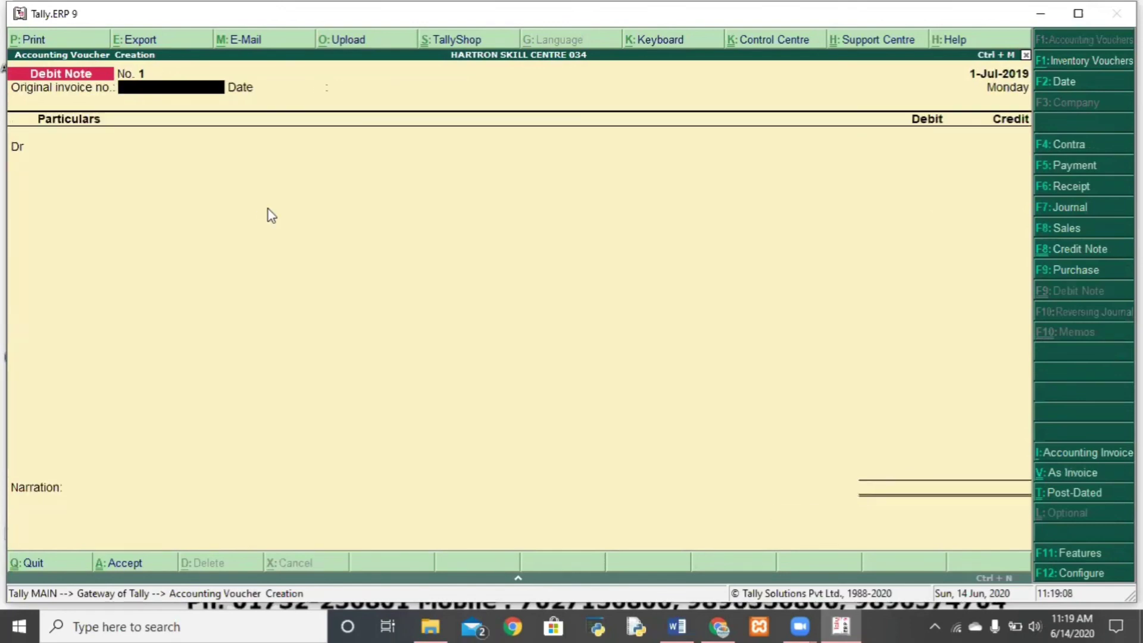
key("ctrl+v")
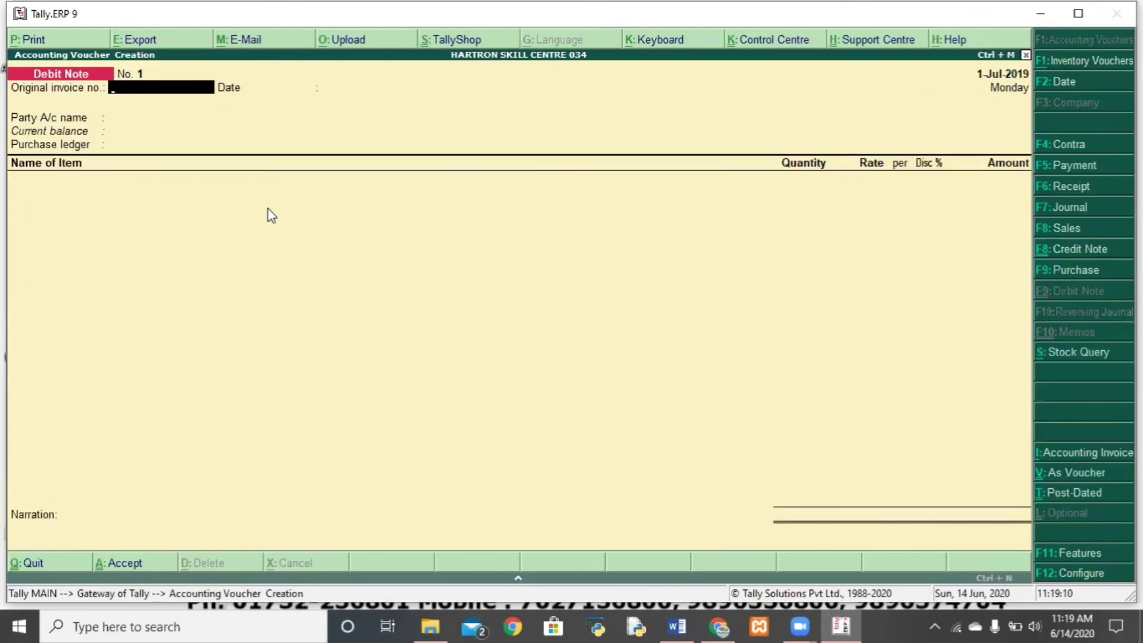